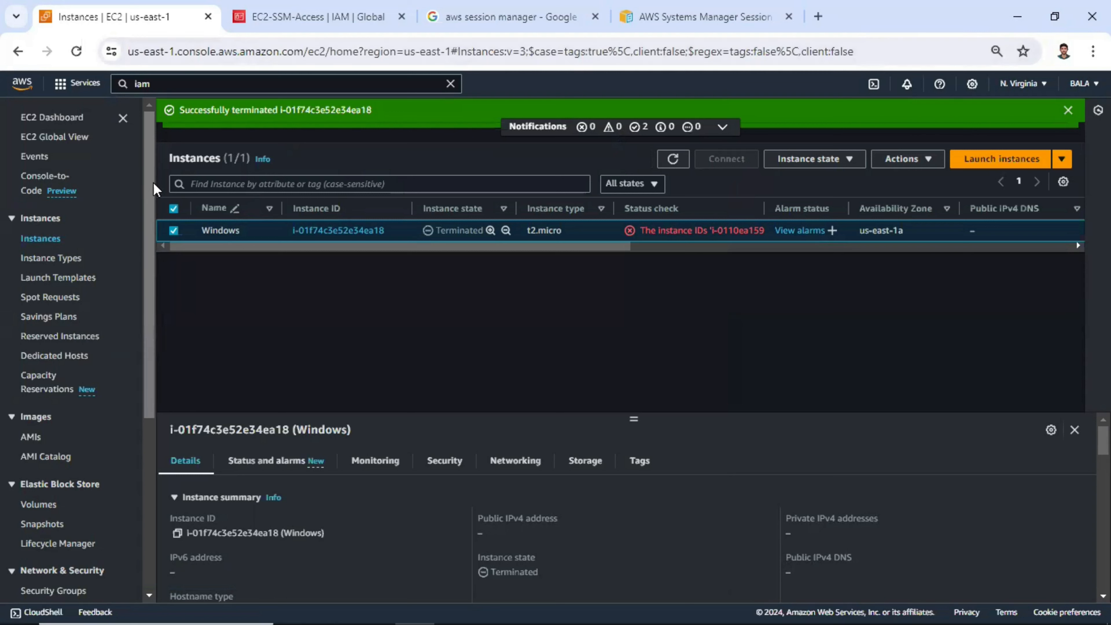
# - Begin launching a new EC2 instance and name it session_manager_lab
pyautogui.click(265, 84)
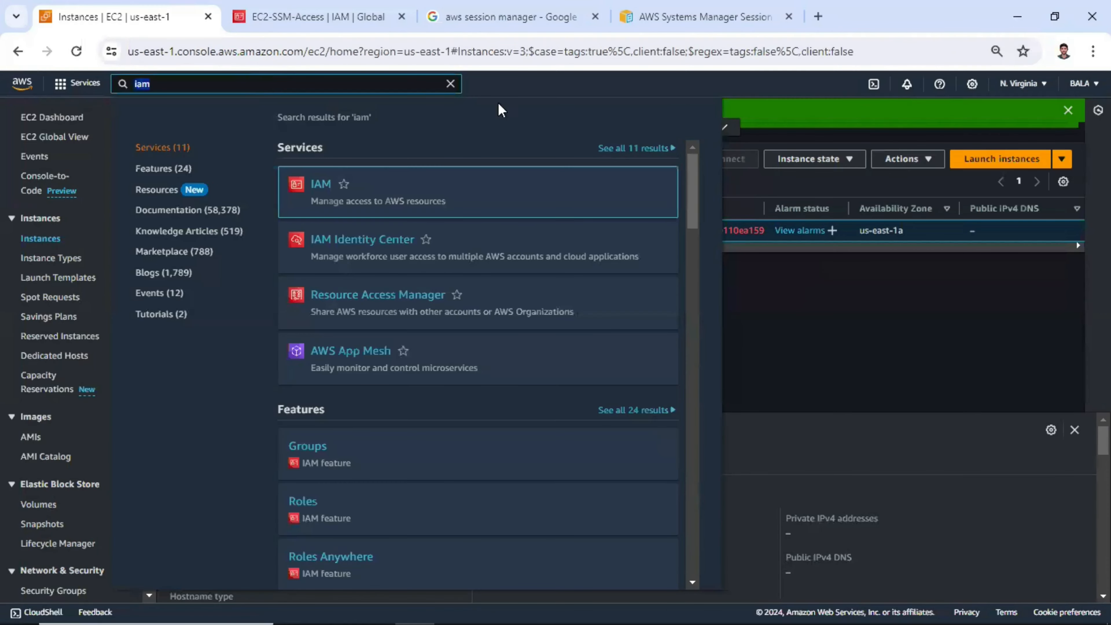
pyautogui.click(720, 127)
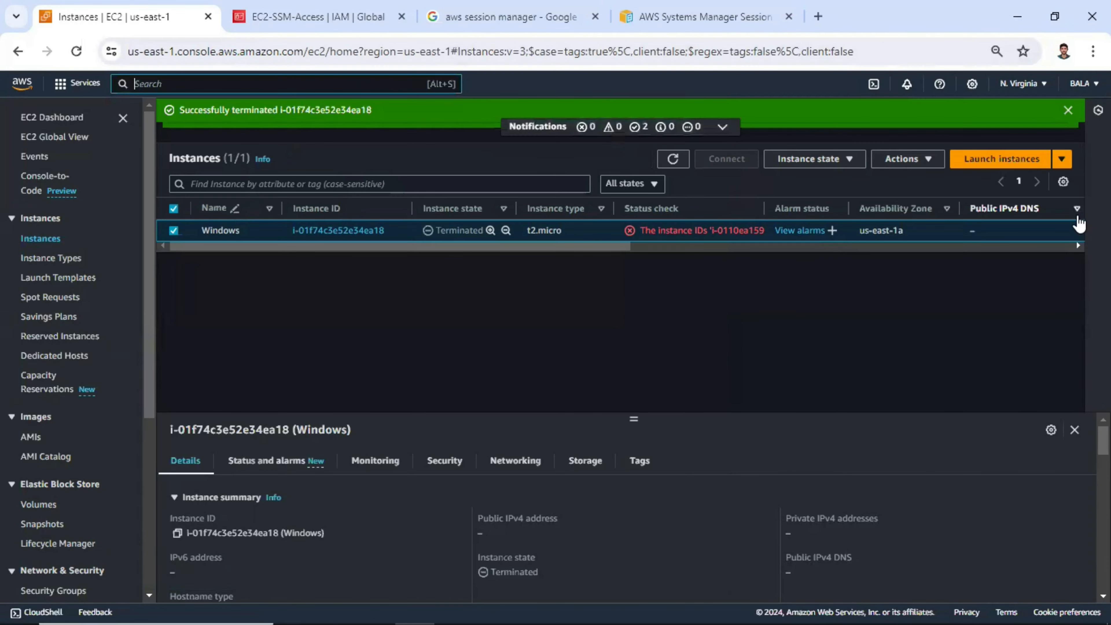
pyautogui.click(1005, 163)
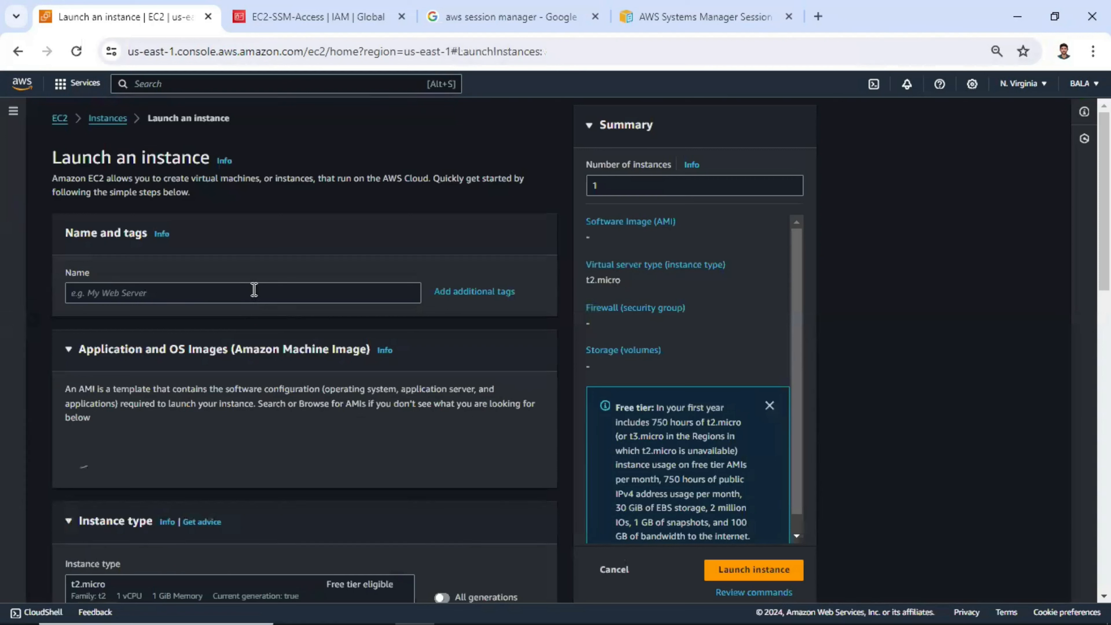
pyautogui.click(254, 290)
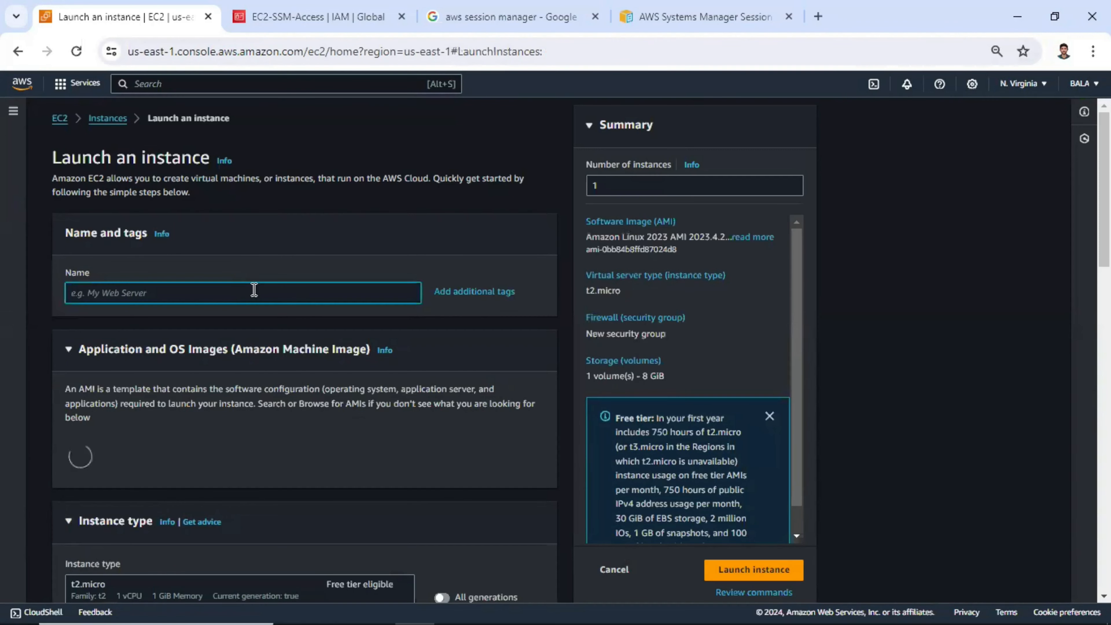
pyautogui.write('session_manager_la')
# - Choose the existing key pair linuxnew for logging in to the instance
pyautogui.scroll(-3, 255, 294)
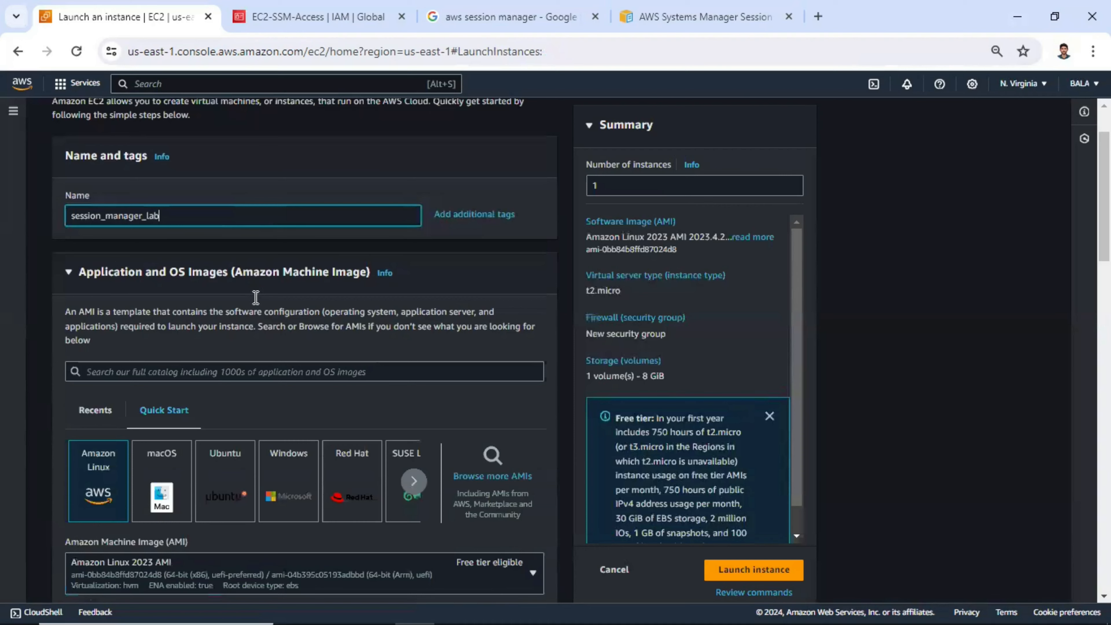
pyautogui.scroll(-3, 140, 343)
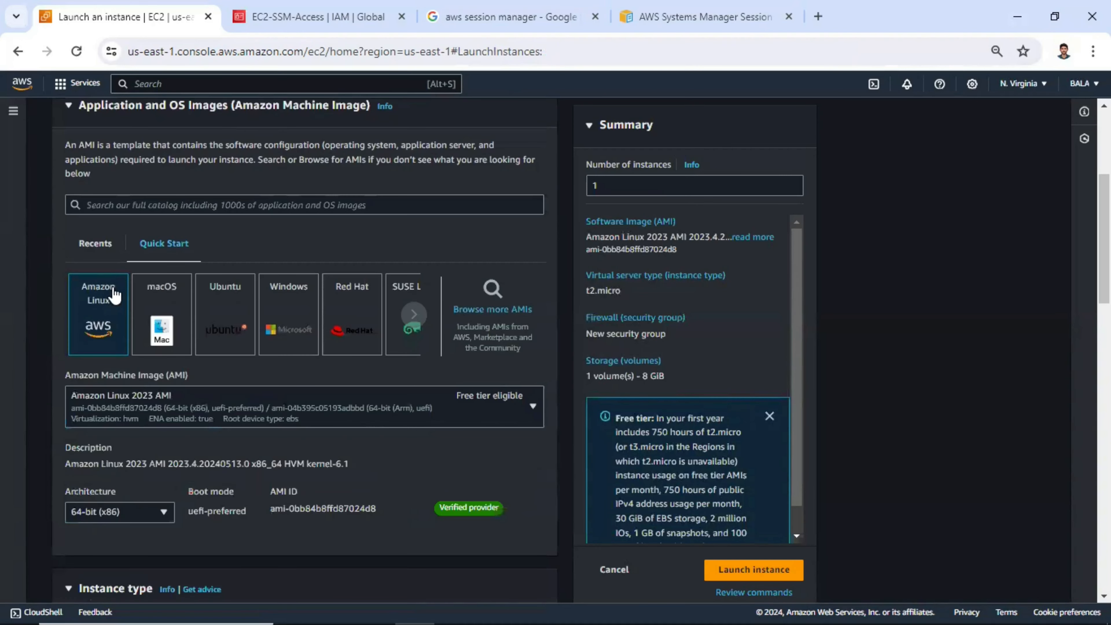
pyautogui.scroll(-2, 93, 238)
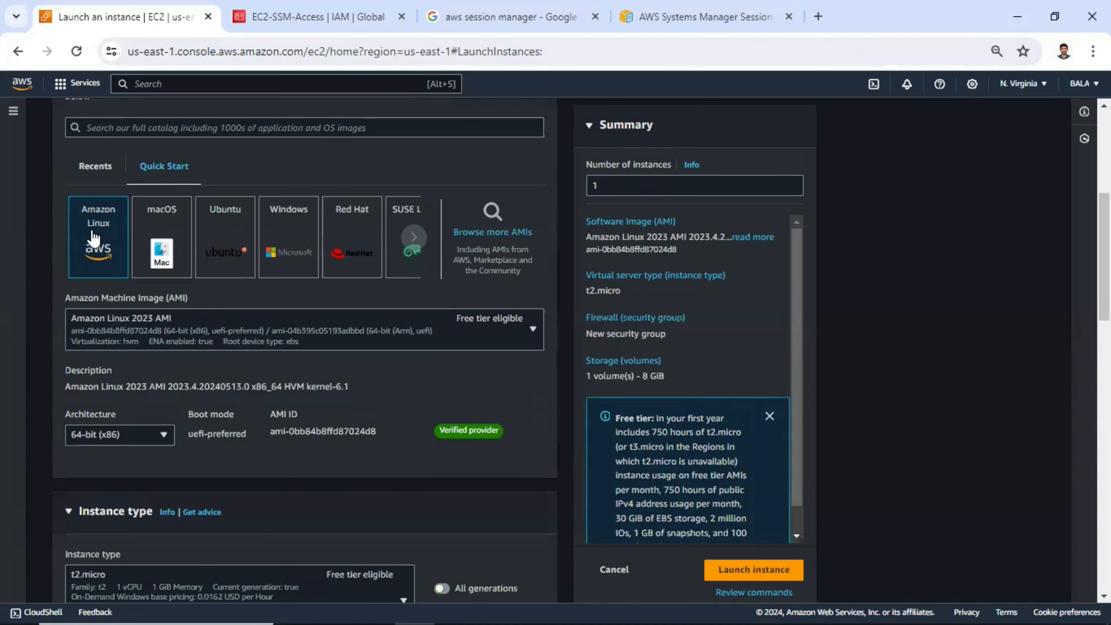
pyautogui.scroll(-2, 141, 255)
pyautogui.scroll(-8, 164, 272)
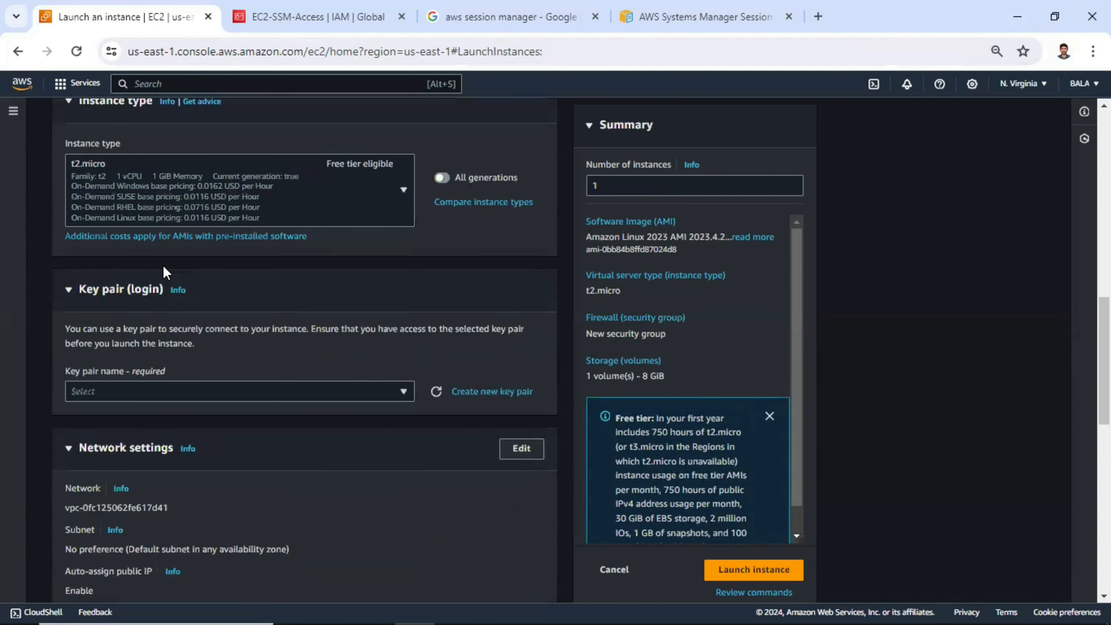
pyautogui.scroll(-4, 219, 271)
pyautogui.click(246, 228)
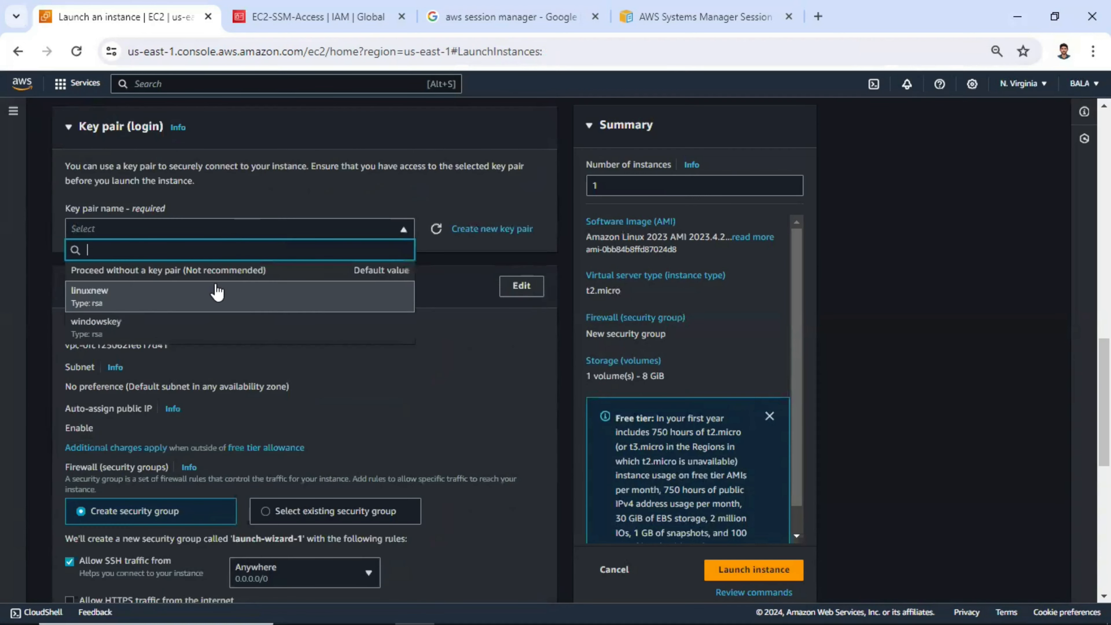
pyautogui.click(160, 297)
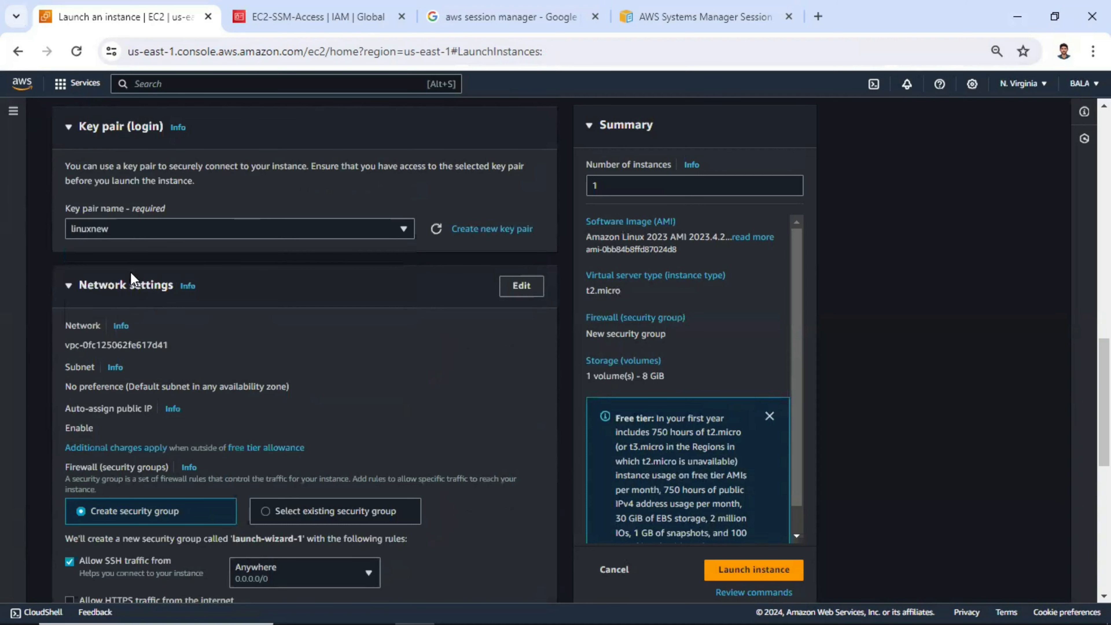
# - Assign the existing security group sg_ssh_http_lab to the instance and launch it
pyautogui.scroll(5, 232, 188)
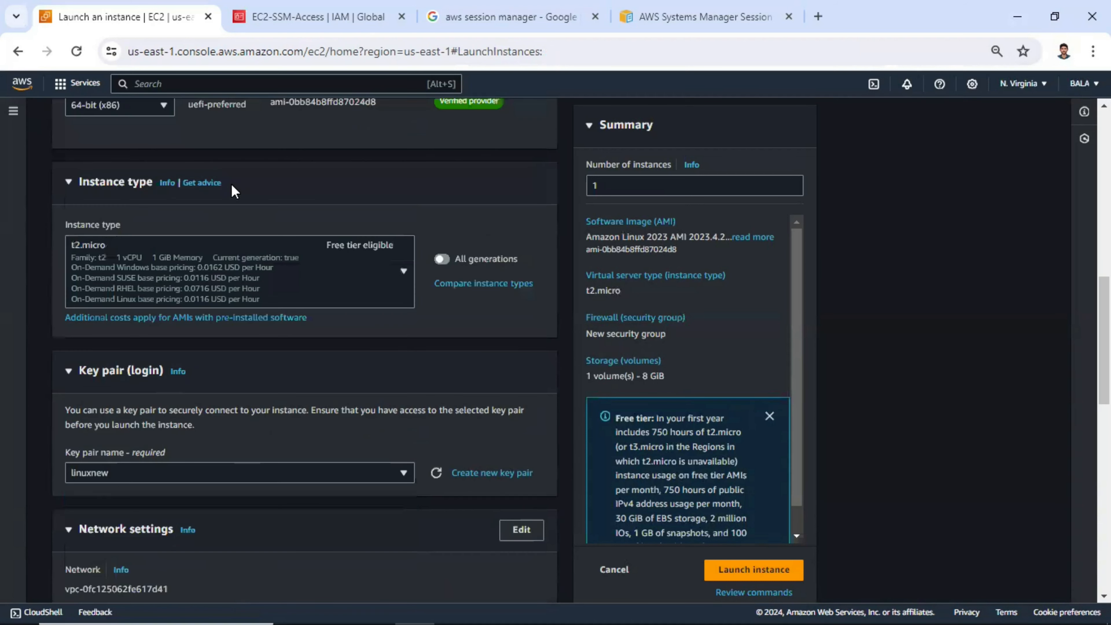
pyautogui.scroll(-2, 166, 295)
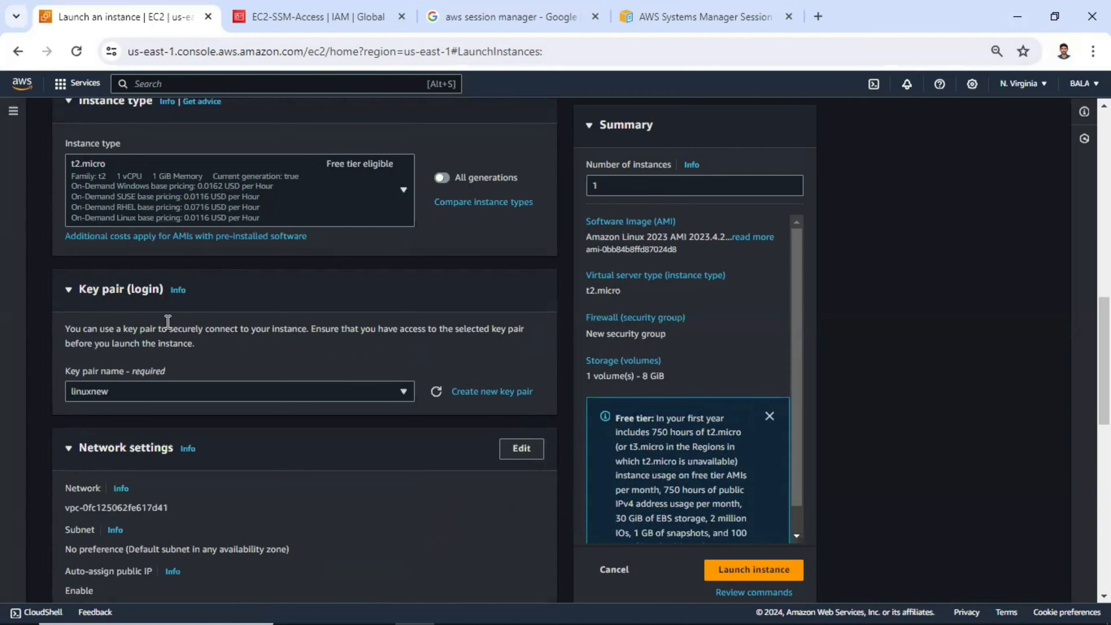
pyautogui.scroll(-3, 119, 267)
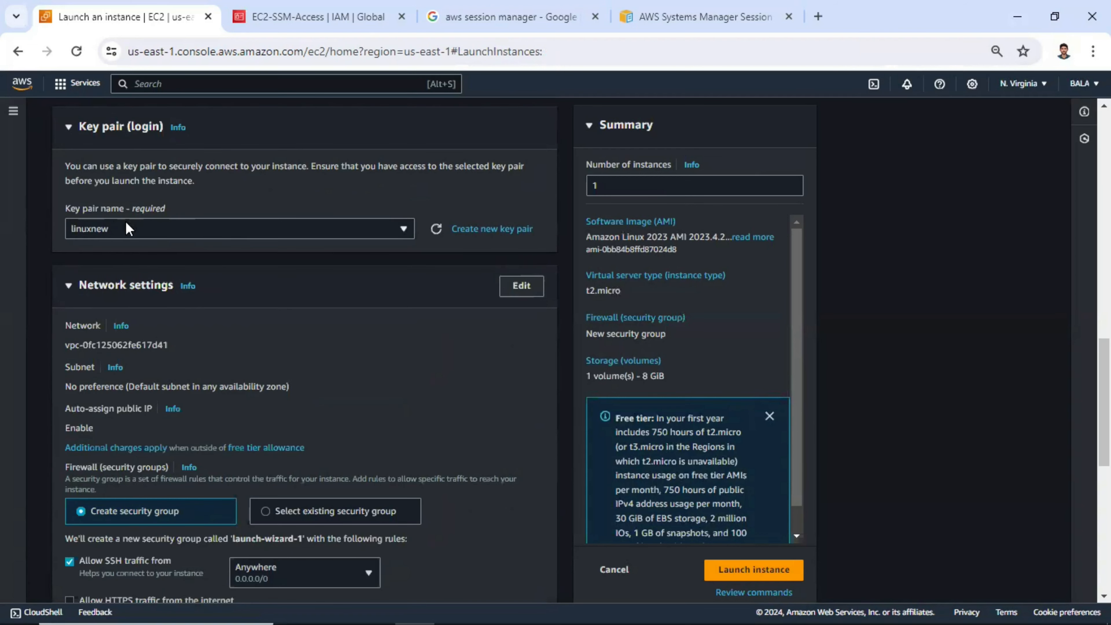
pyautogui.scroll(-2, 125, 222)
pyautogui.scroll(2, 129, 211)
pyautogui.scroll(-4, 262, 337)
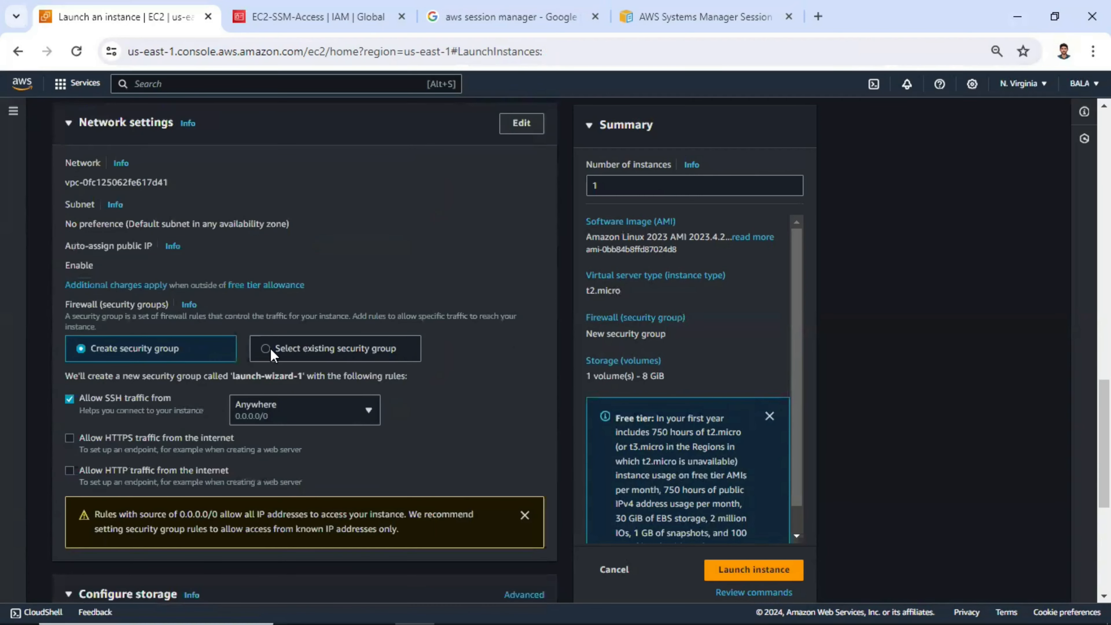
pyautogui.click(316, 345)
pyautogui.scroll(-2, 267, 292)
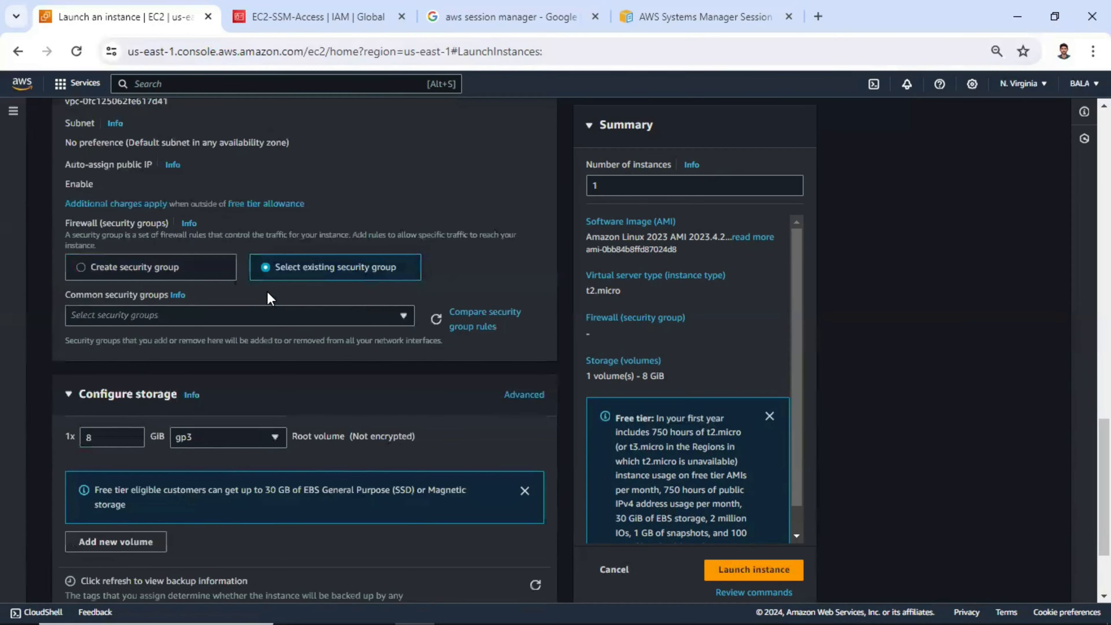
pyautogui.click(245, 314)
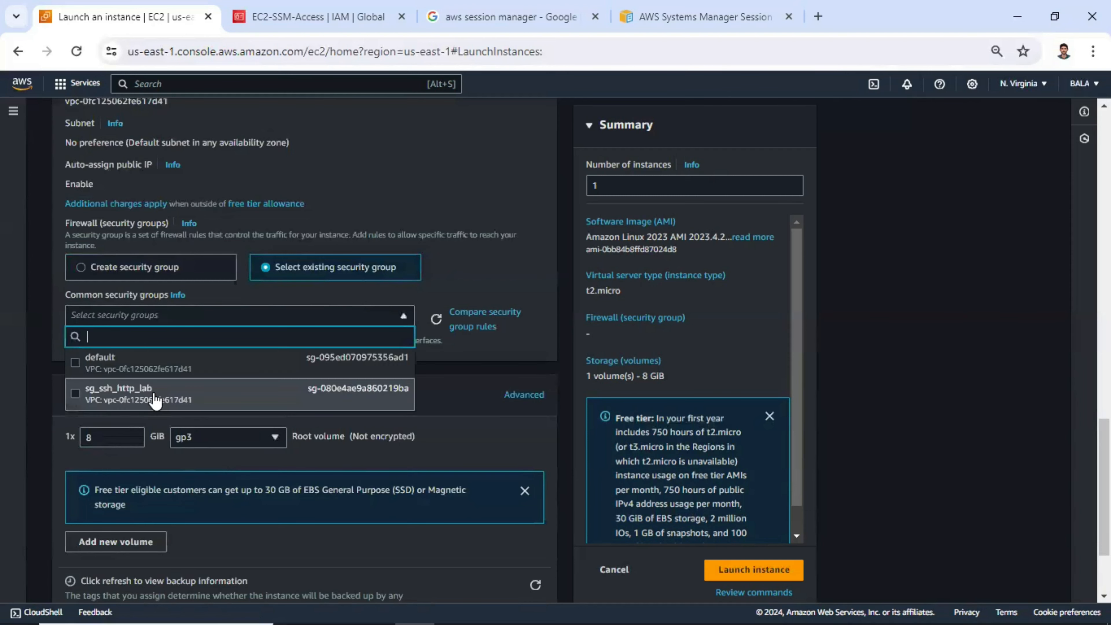
pyautogui.click(101, 384)
pyautogui.scroll(-3, 111, 324)
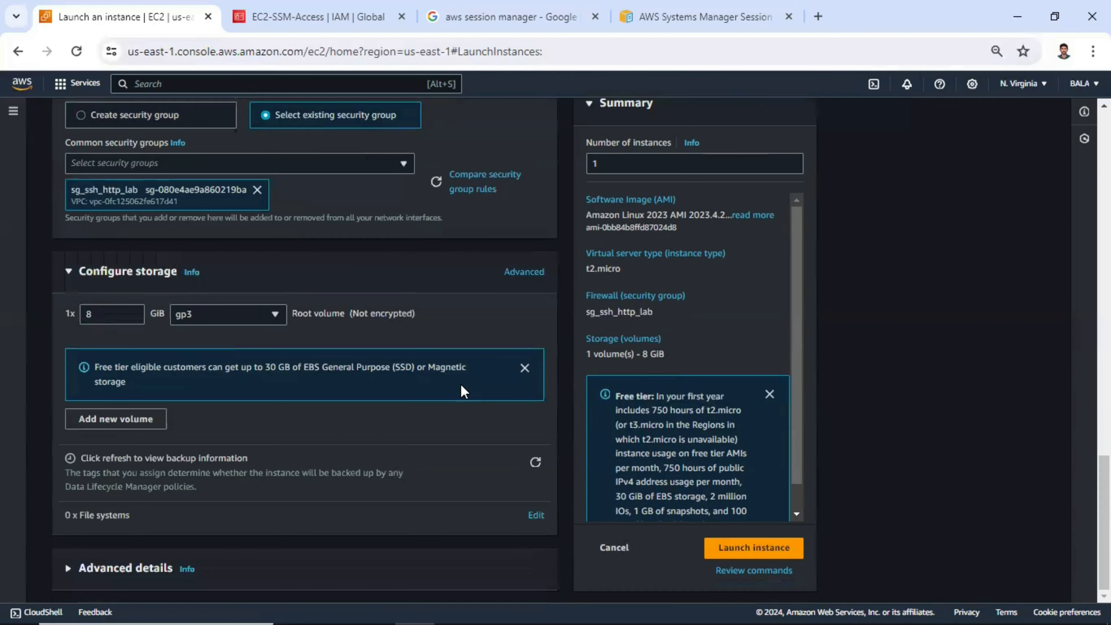
pyautogui.click(737, 550)
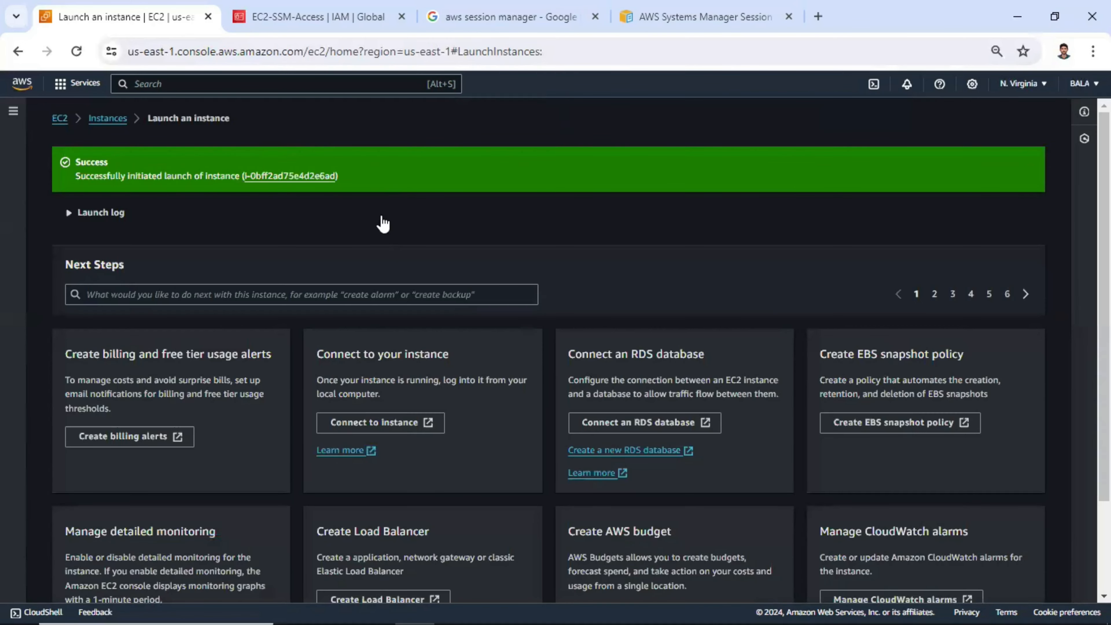
# - Return to the instances list and open the Session Manager connection option for the session_manager_lab instance
pyautogui.click(109, 120)
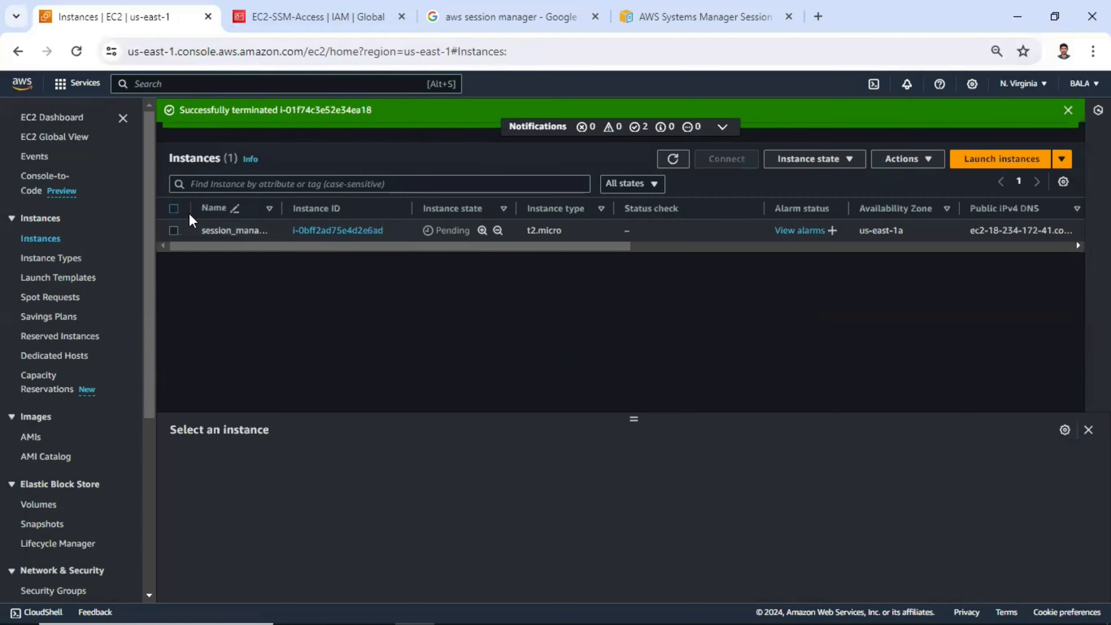
pyautogui.click(174, 233)
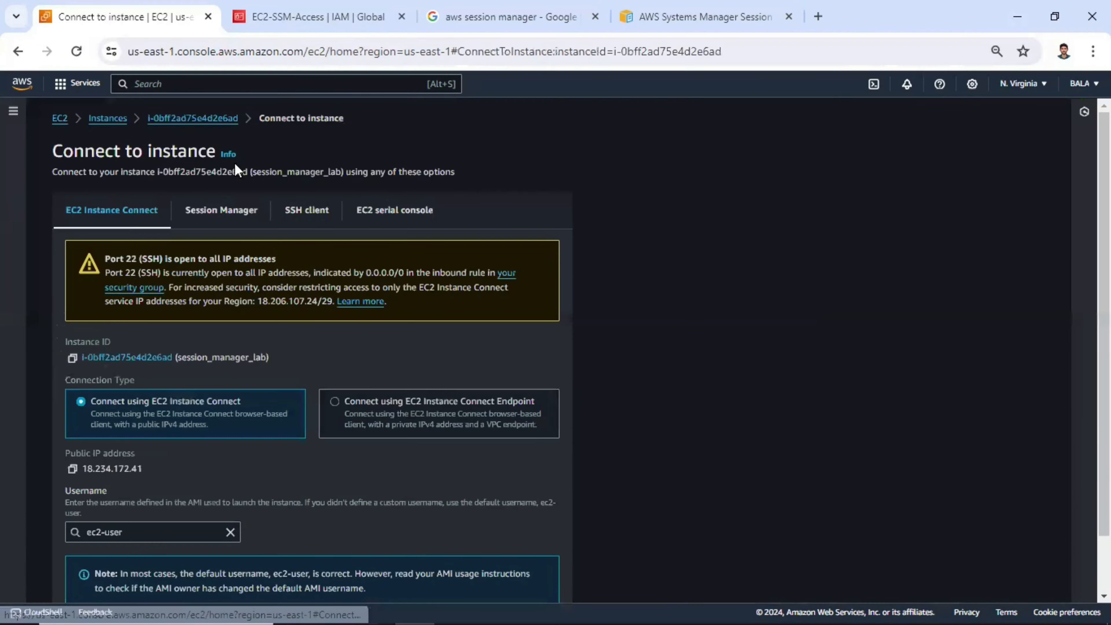
pyautogui.click(222, 213)
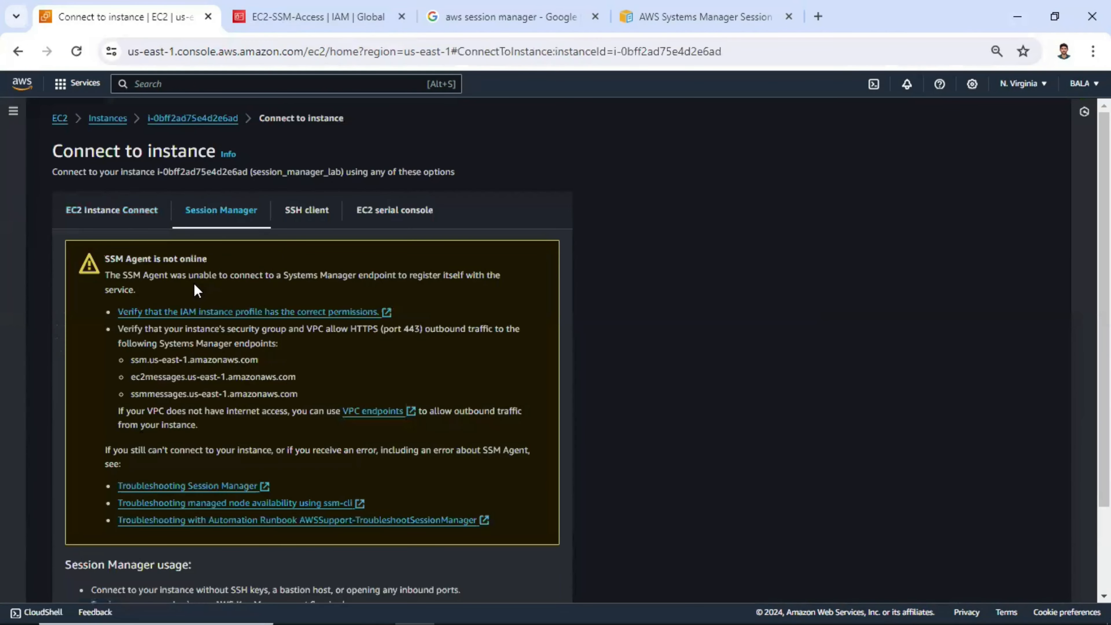
# - Read the SSM Agent notice and the Session Manager usage notes for the instance connection
pyautogui.moveTo(218, 261); pyautogui.dragTo(100, 262)
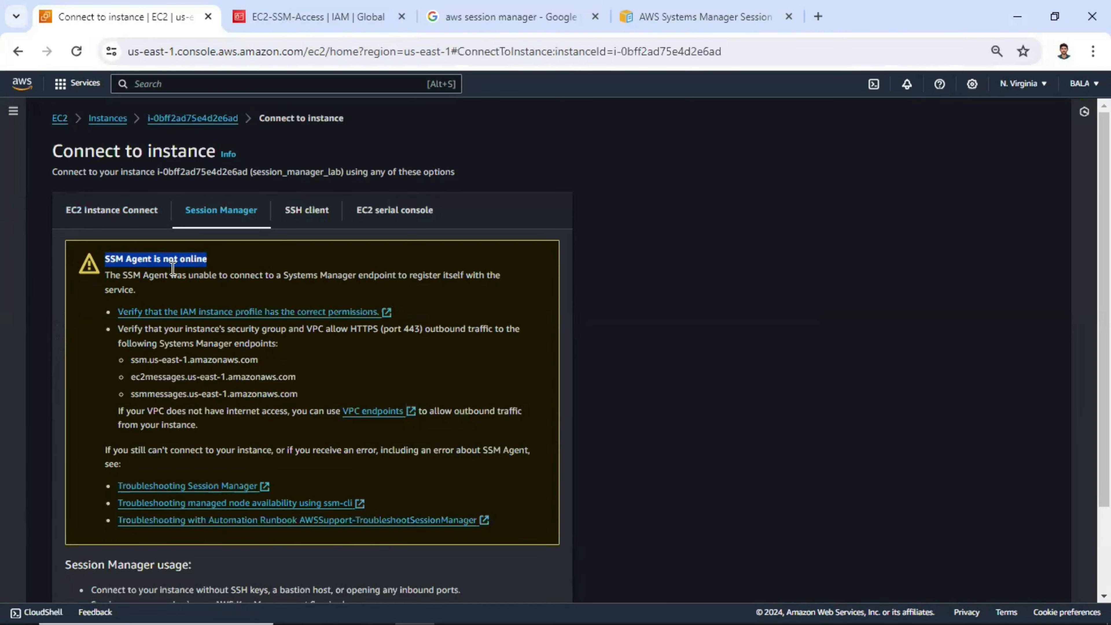
pyautogui.scroll(-2, 211, 283)
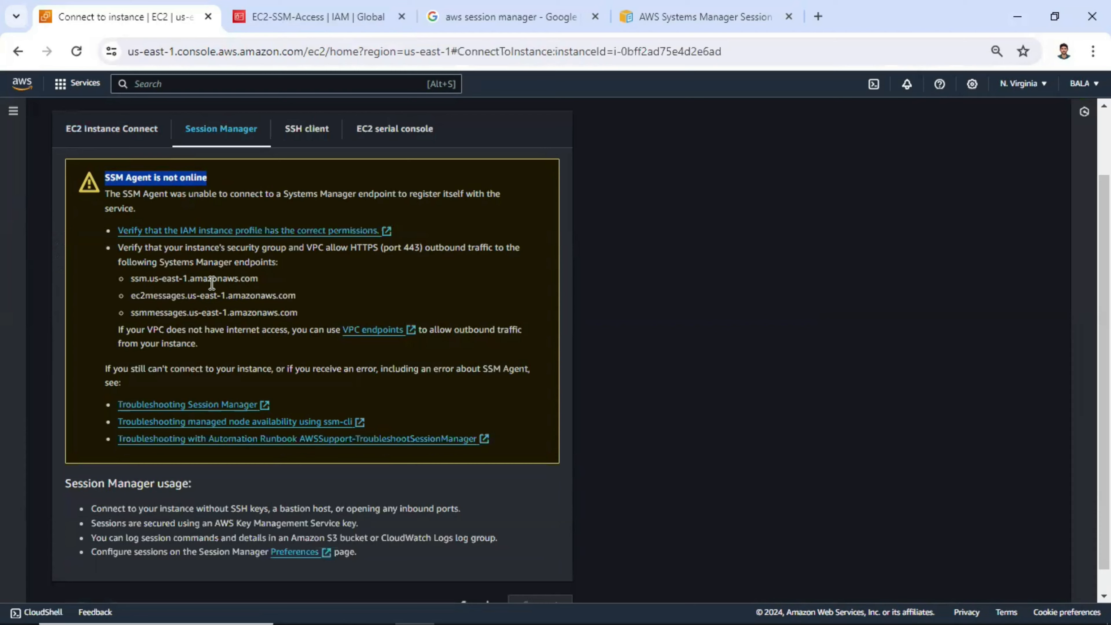
pyautogui.scroll(2, 218, 266)
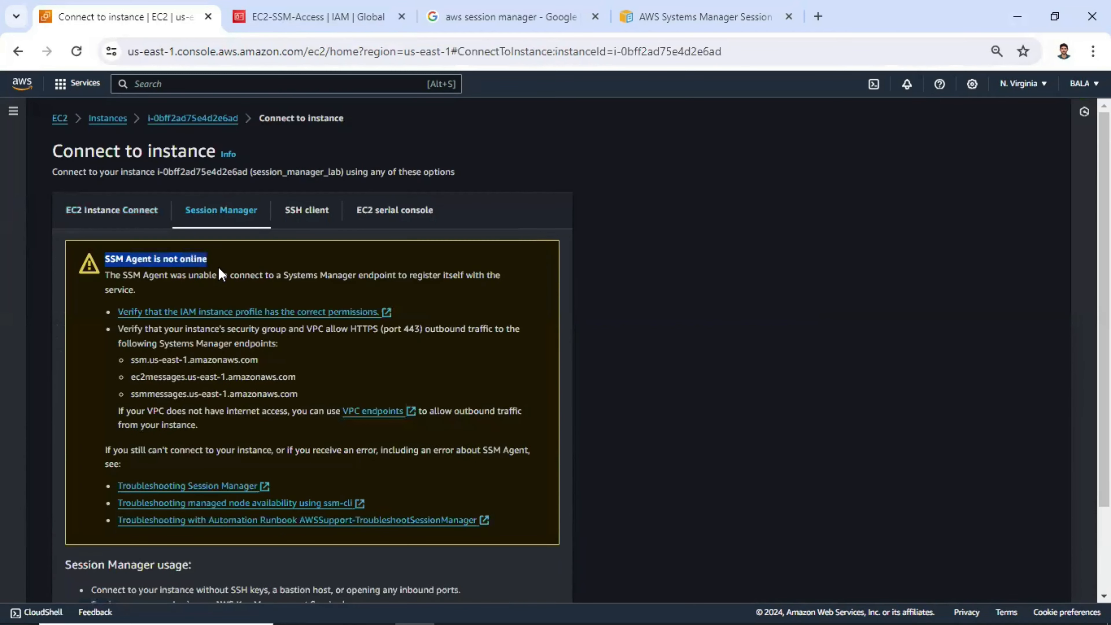
pyautogui.scroll(-1, 174, 248)
pyautogui.scroll(1, 166, 244)
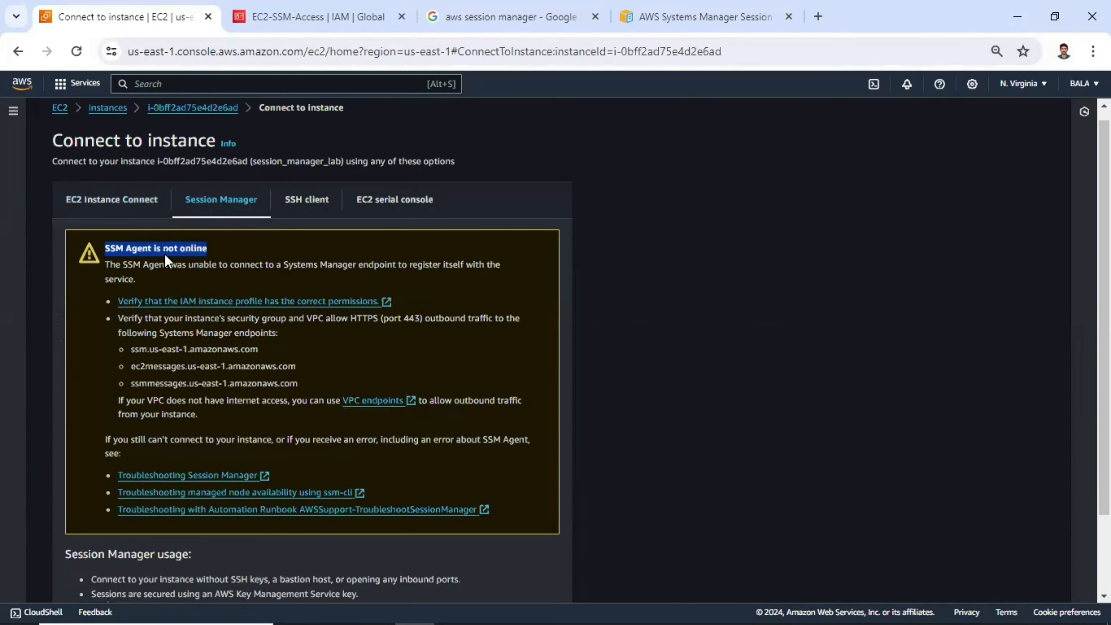
pyautogui.scroll(-2, 155, 177)
pyautogui.click(115, 179)
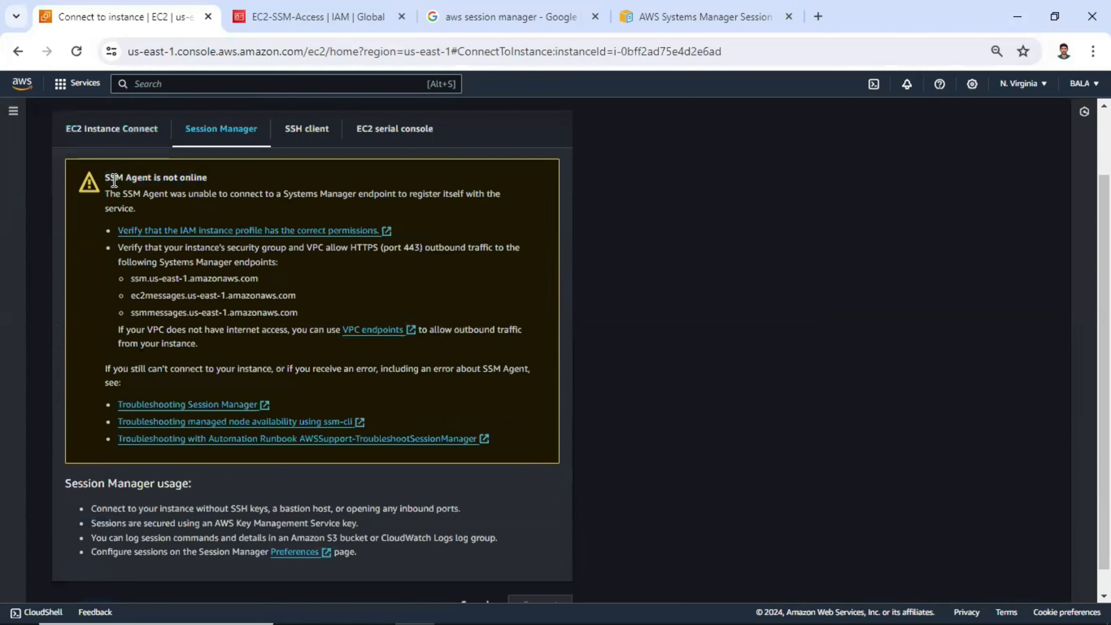
pyautogui.moveTo(106, 179); pyautogui.dragTo(143, 177)
pyautogui.scroll(2, 181, 127)
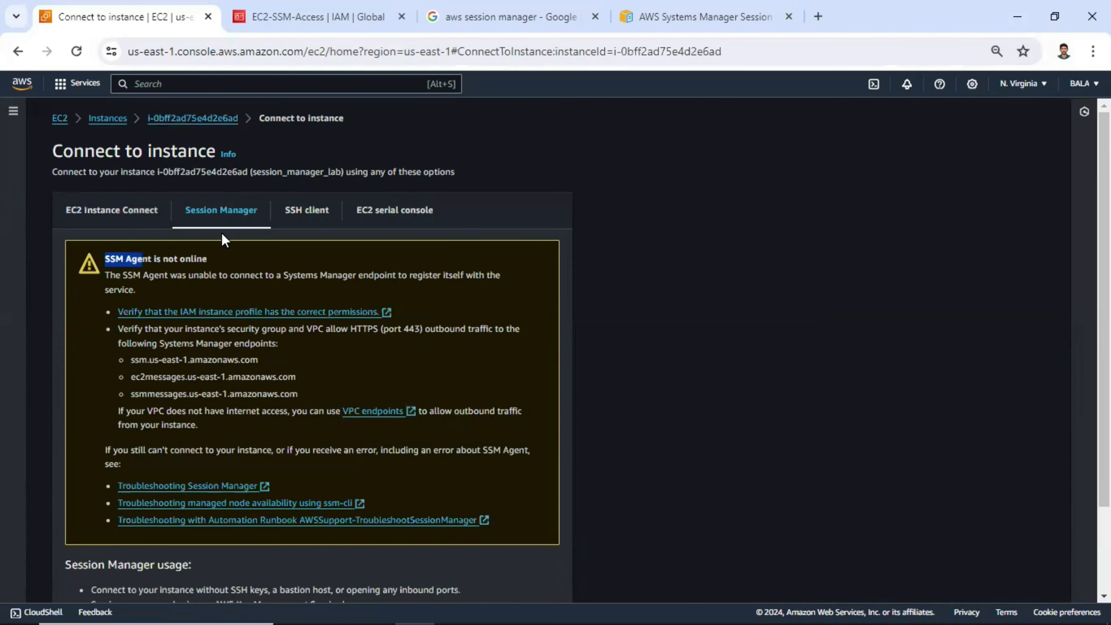
pyautogui.scroll(-2, 220, 175)
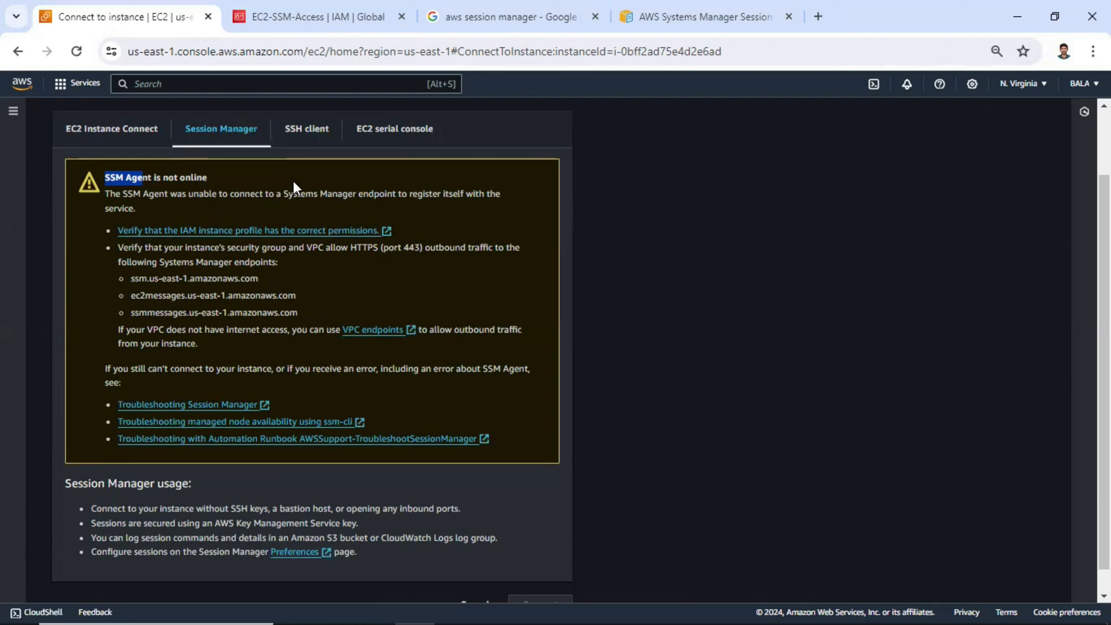
# - Search Google for "aws session manager" and read the AWS documentation page on AMIs with SSM Agent preinstalled
pyautogui.click(492, 16)
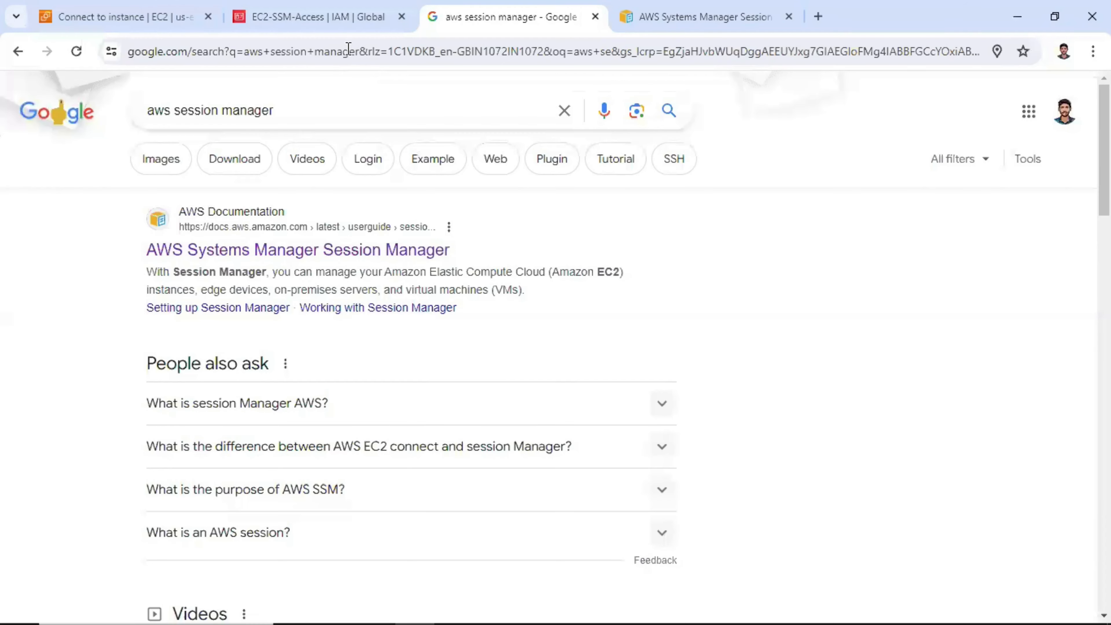
pyautogui.click(348, 47)
pyautogui.write('aws sess')
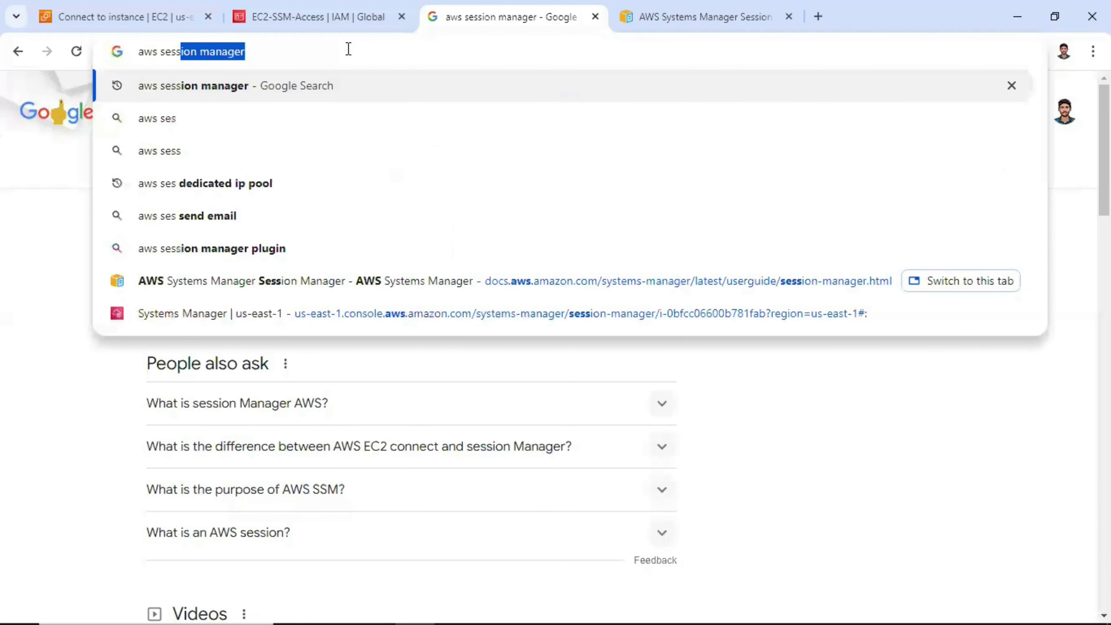
pyautogui.write('ion mana')
pyautogui.press('Return')
pyautogui.scroll(-15, 814, 399)
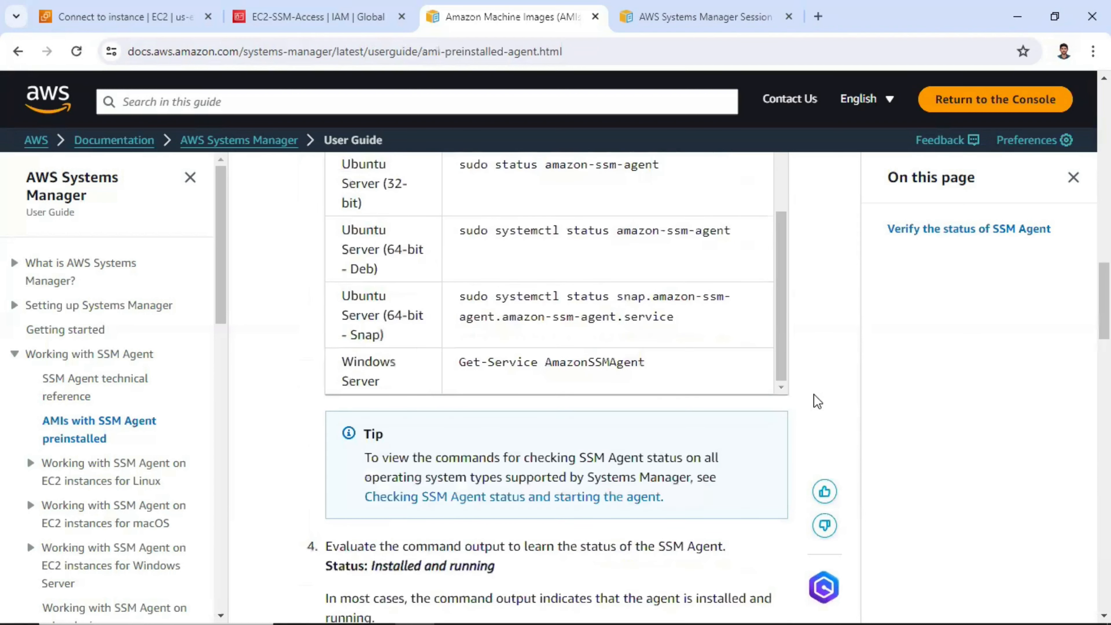
pyautogui.scroll(-2, 773, 386)
pyautogui.scroll(-3, 341, 236)
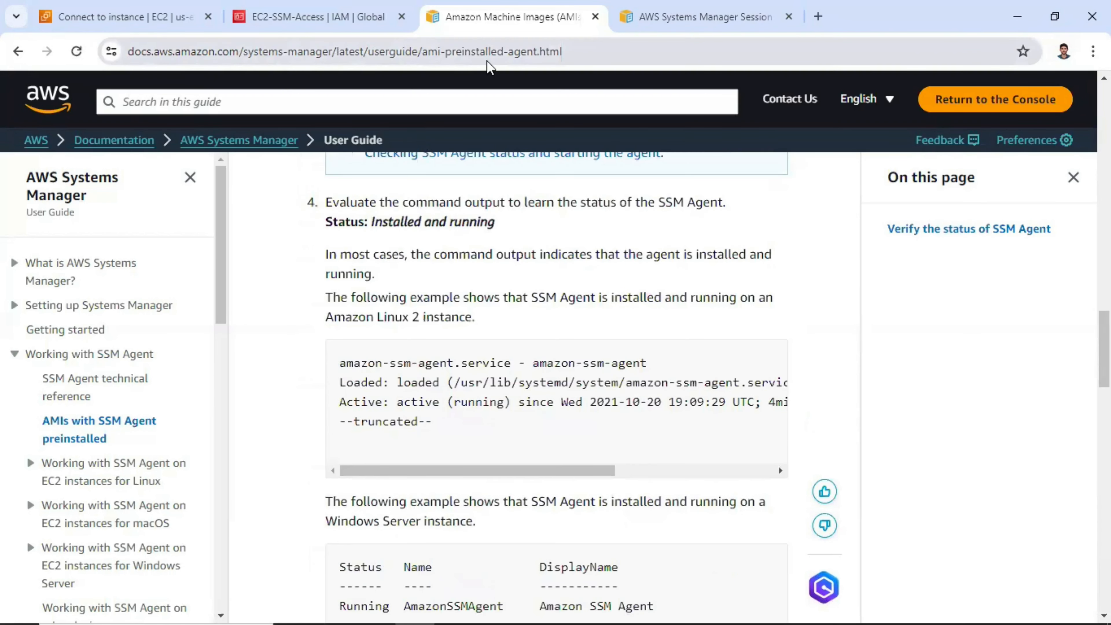
# - Go back to the EC2 console tab, search the services for "iam" and open IAM in a new browser tab
pyautogui.click(118, 17)
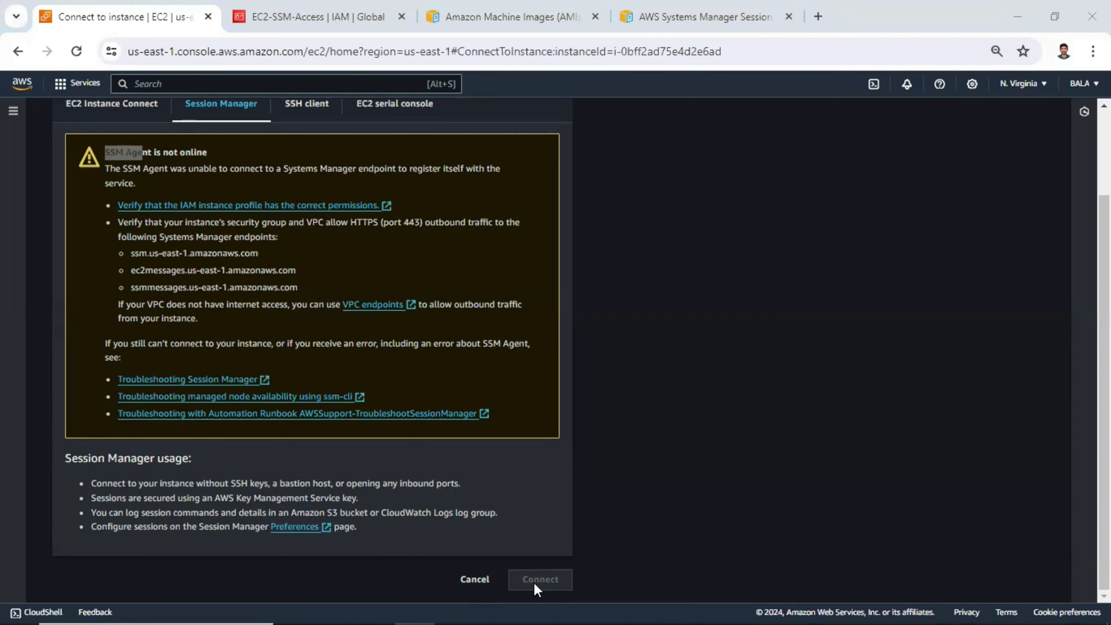
pyautogui.click(203, 83)
pyautogui.write('iam')
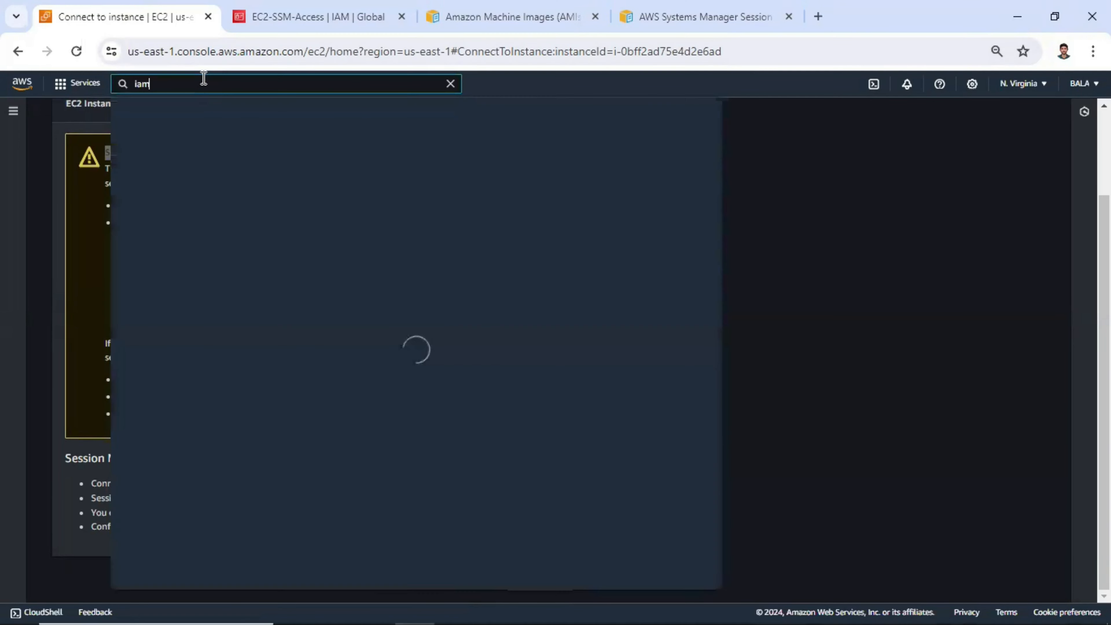
pyautogui.middleClick(309, 183)
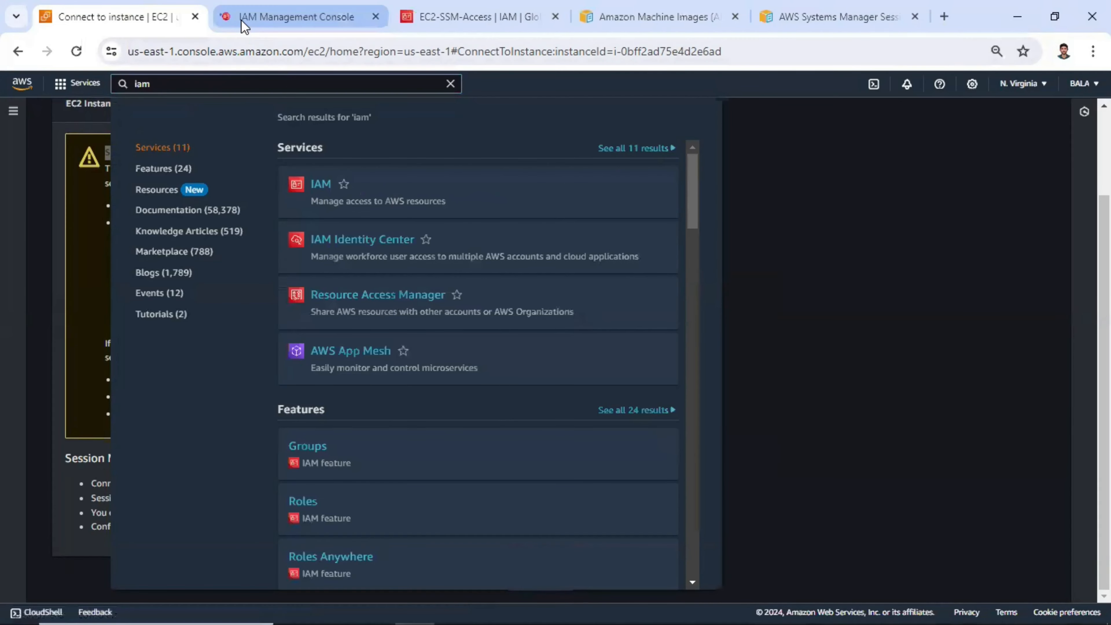
# - Switch to the IAM dashboard browser tab and check the region list for the Global service
pyautogui.click(243, 26)
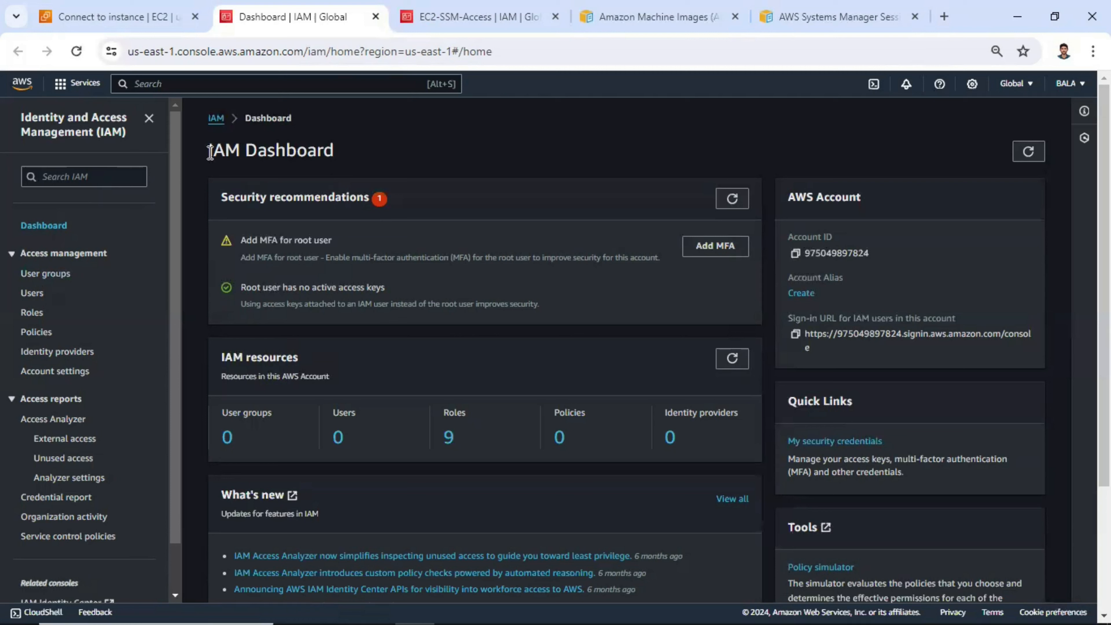
pyautogui.moveTo(208, 151); pyautogui.dragTo(241, 151)
pyautogui.click(270, 151)
pyautogui.click(1019, 83)
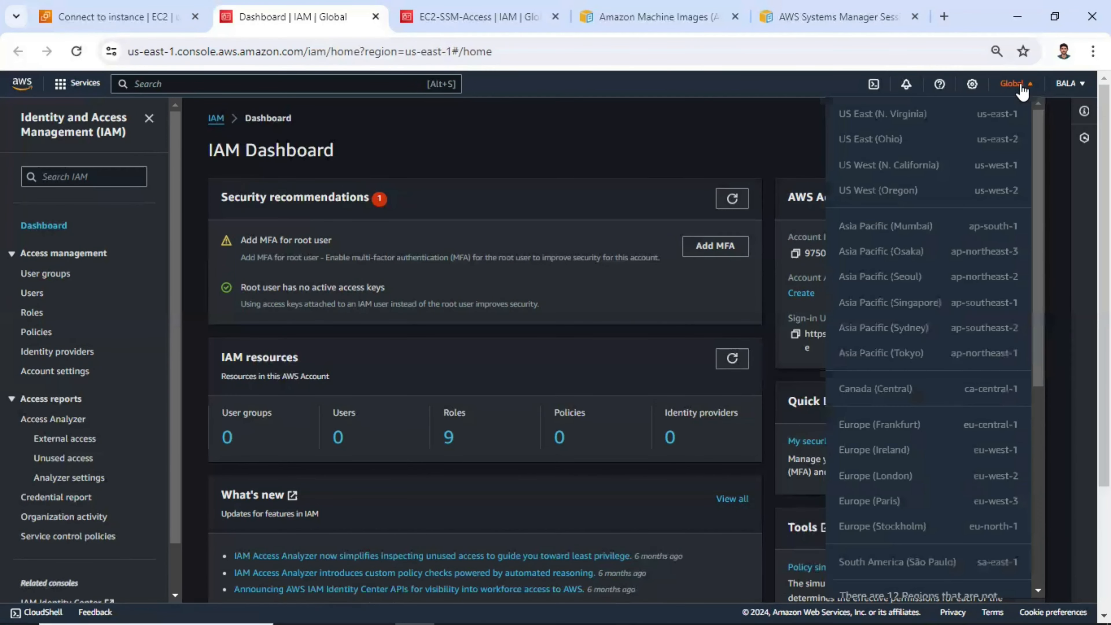
pyautogui.click(414, 197)
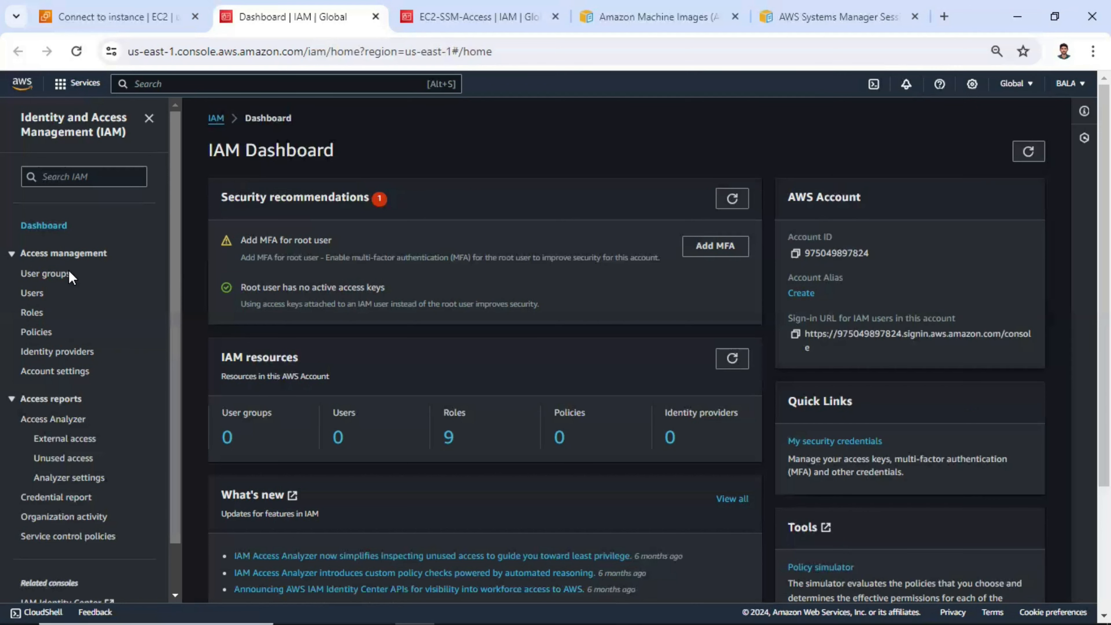
# - Start a new IAM role with AWS service as the trusted entity type and EC2 as the use case, and continue to the permissions
pyautogui.click(32, 312)
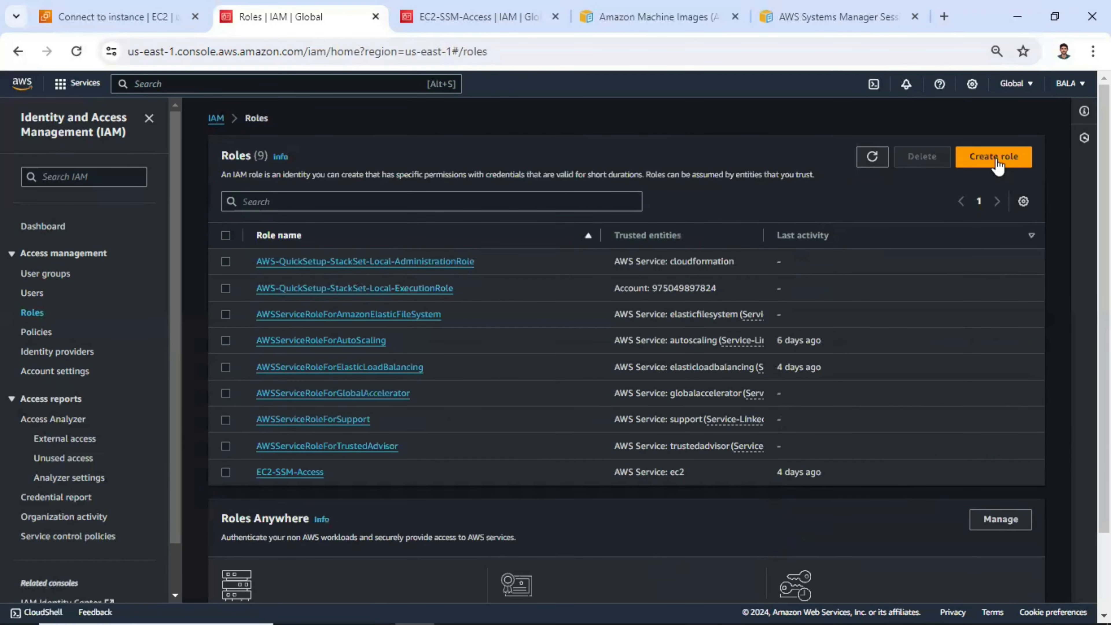
pyautogui.click(996, 158)
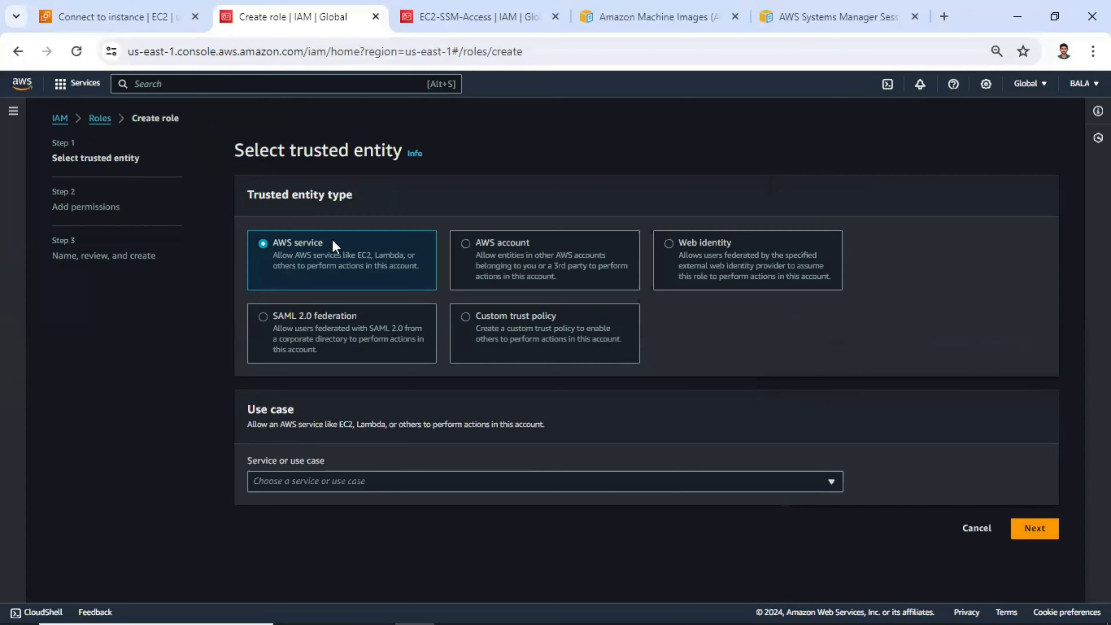
pyautogui.moveTo(333, 241); pyautogui.dragTo(280, 249)
pyautogui.click(309, 483)
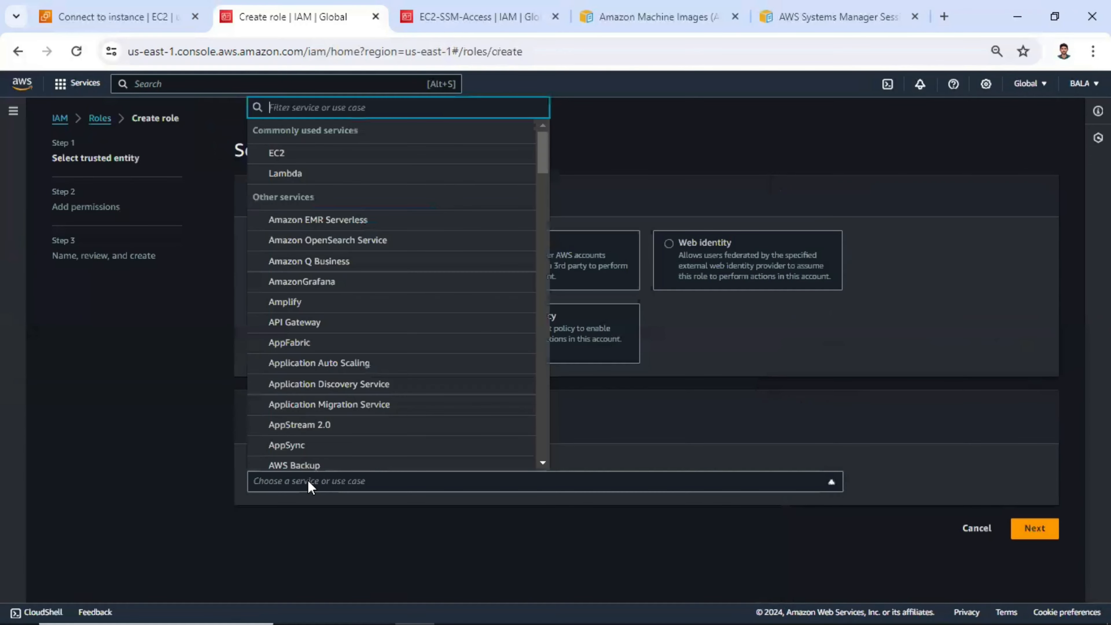
pyautogui.click(296, 151)
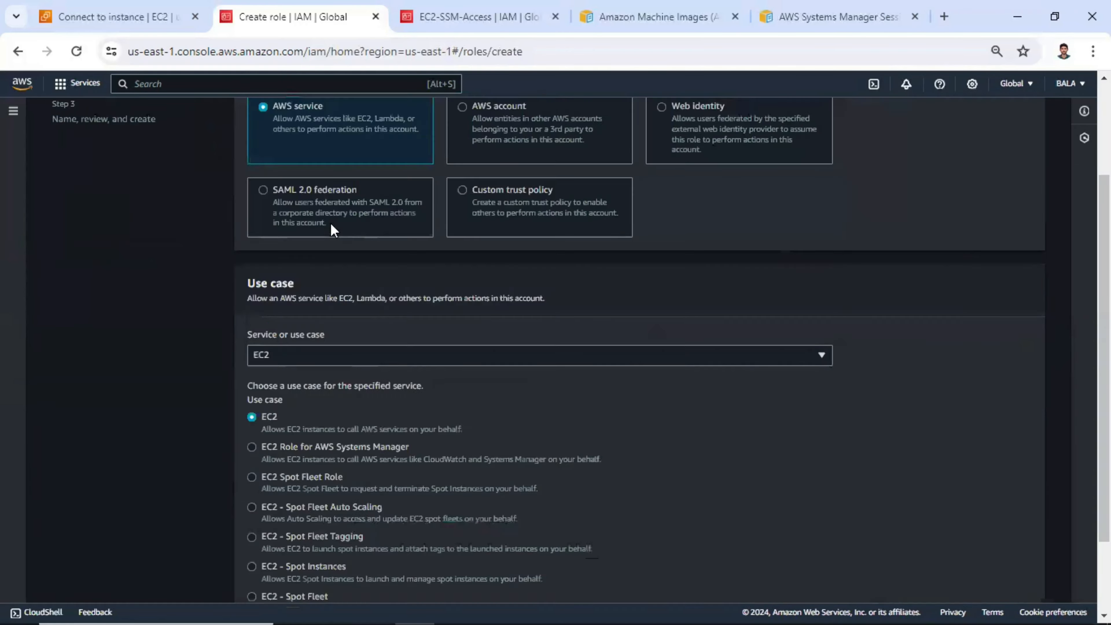
pyautogui.scroll(3, 377, 273)
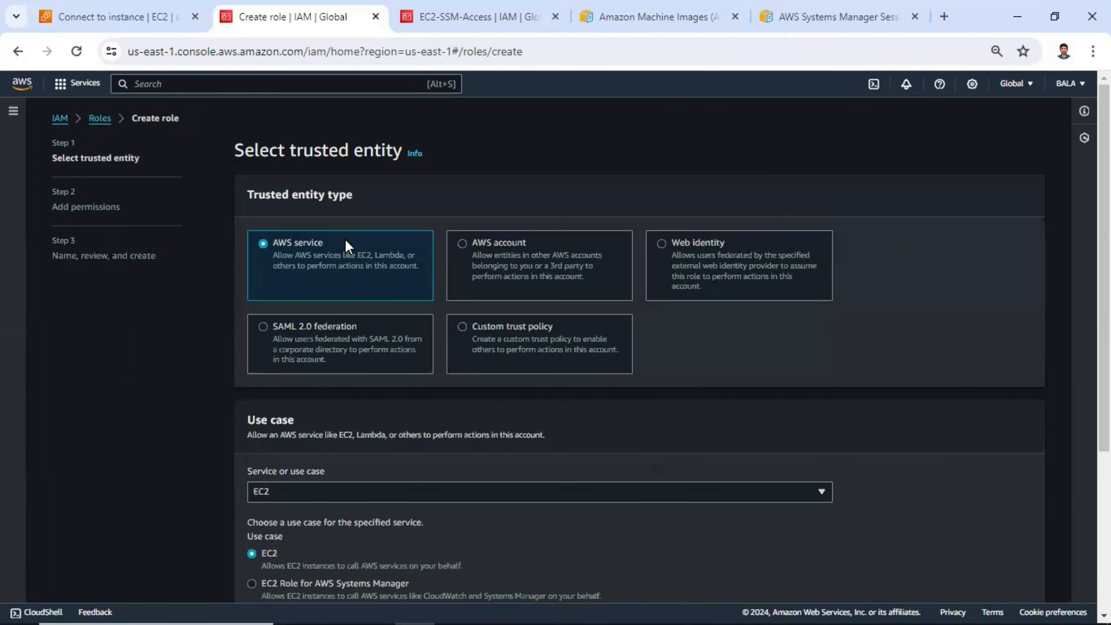
pyautogui.scroll(-2, 303, 244)
pyautogui.scroll(2, 342, 320)
pyautogui.scroll(-4, 301, 346)
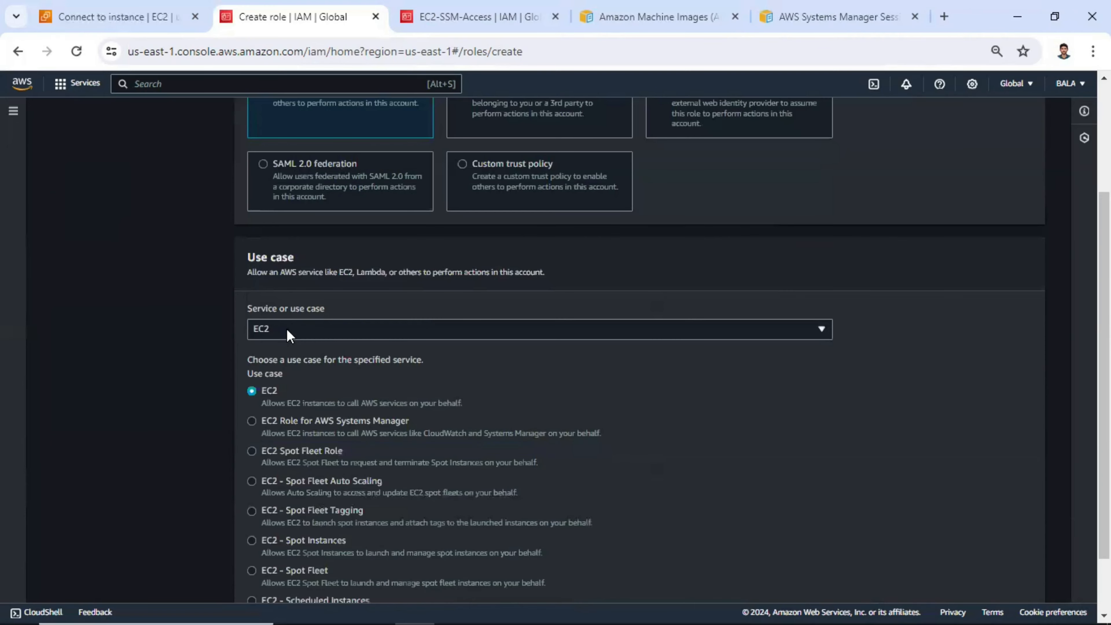
pyautogui.scroll(-2, 1066, 591)
pyautogui.click(1034, 587)
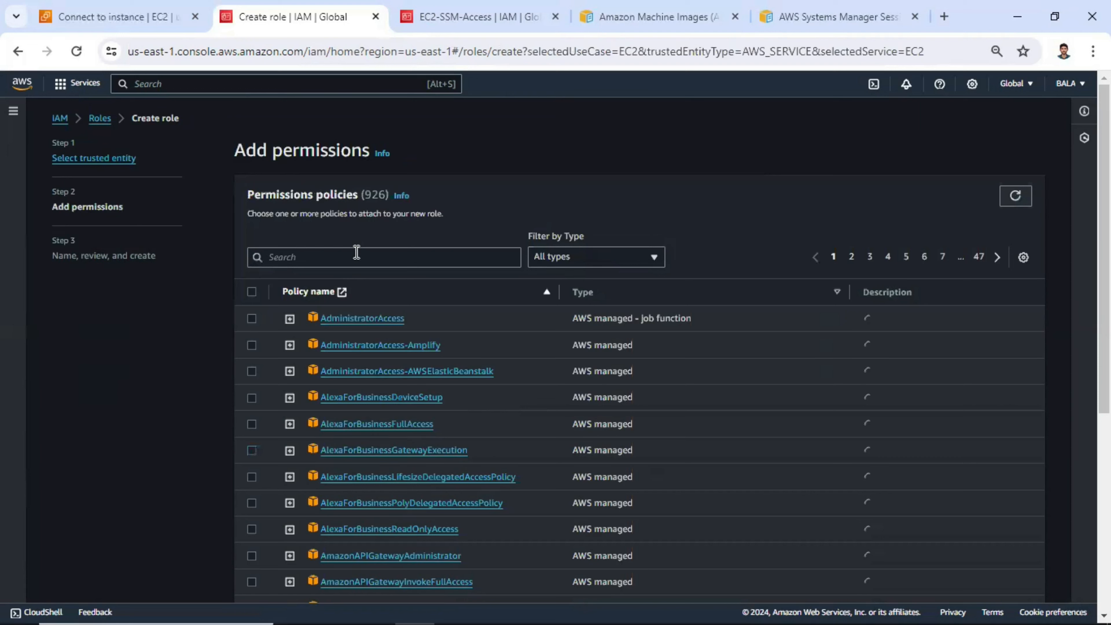
# - Filter the permissions policies by "Amazonssm", select AmazonSSMManagedInstanceCore for the role and continue to the review
pyautogui.click(357, 252)
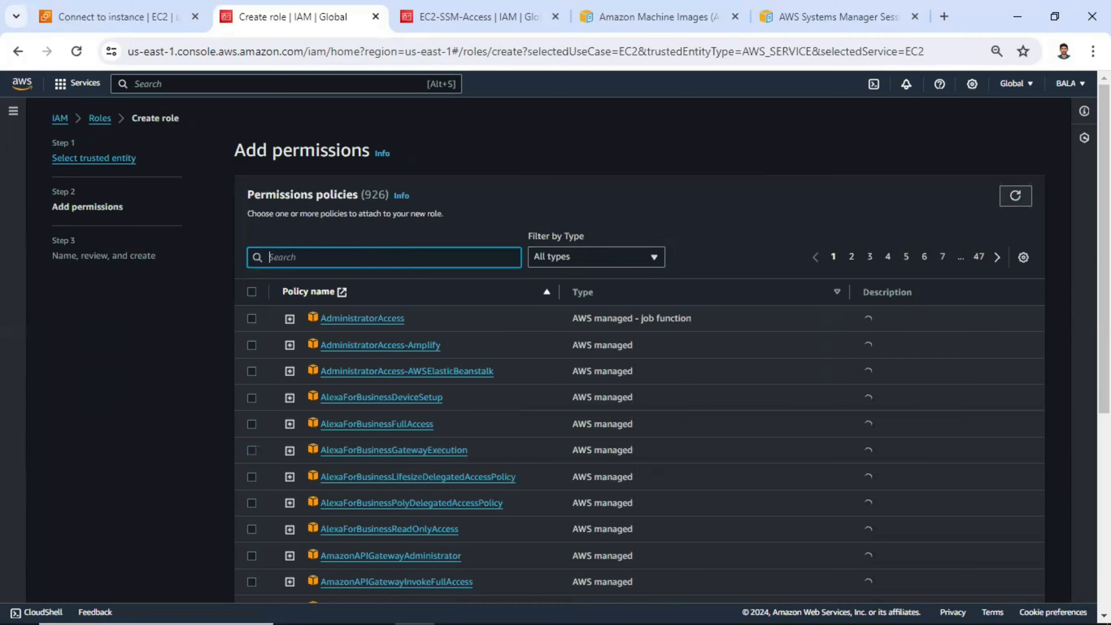
pyautogui.hotkey('alt', 'Tab')
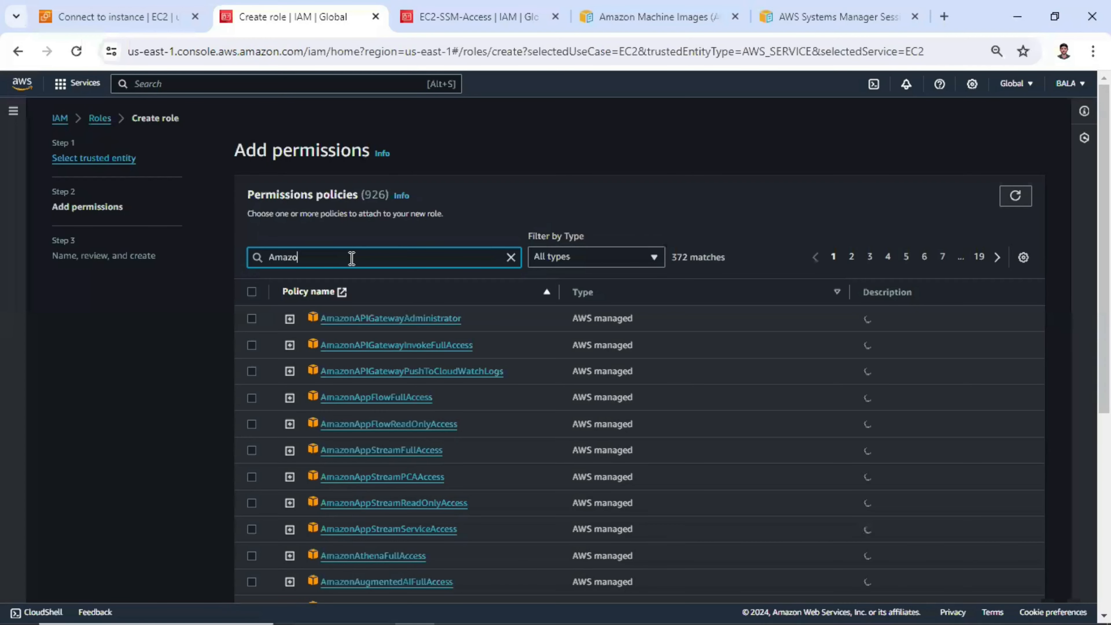
pyautogui.write('nss')
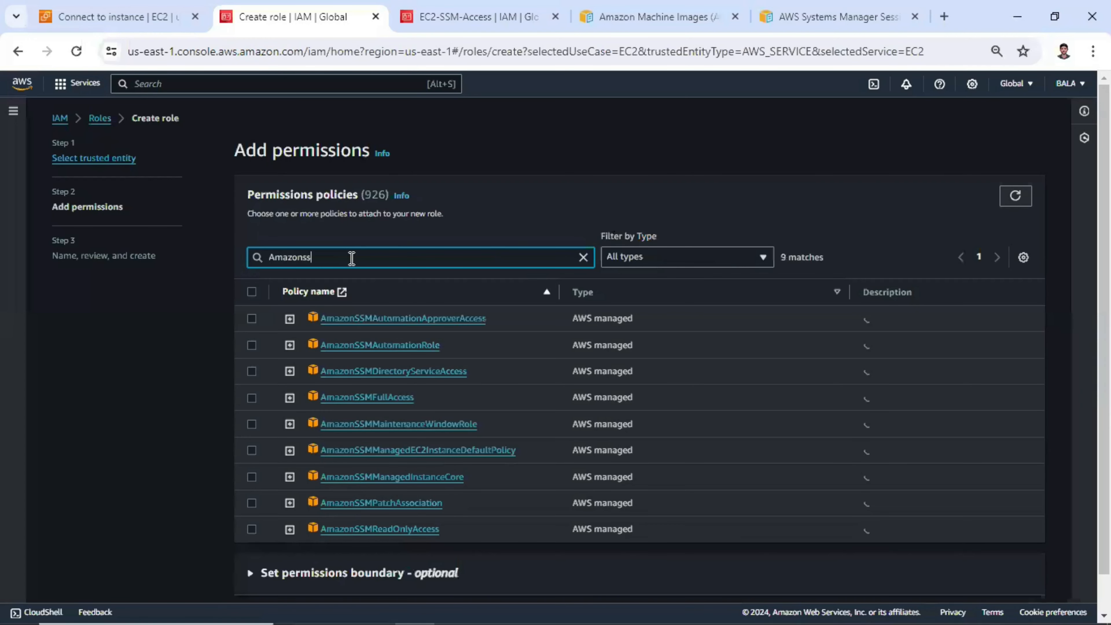
pyautogui.write('ml')
pyautogui.press('BackSpace')
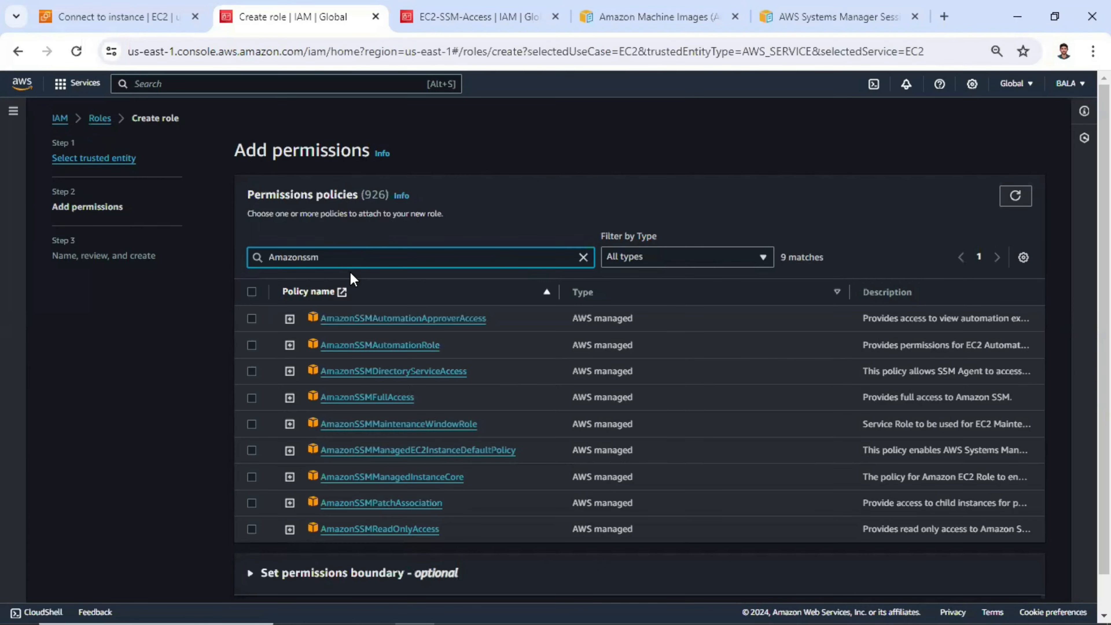
pyautogui.scroll(-1, 438, 440)
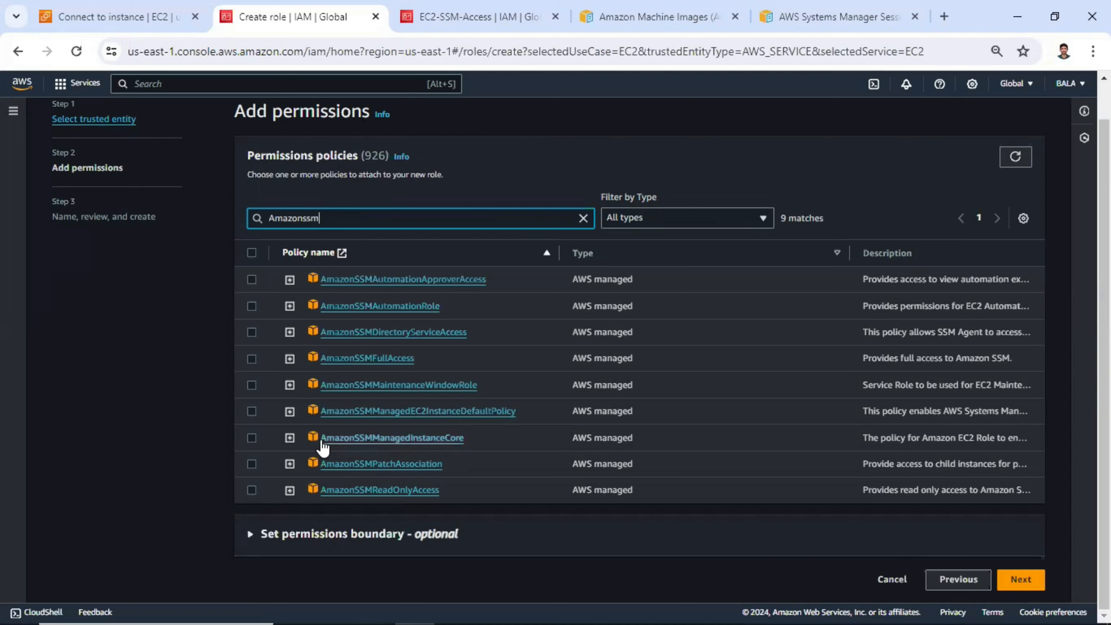
pyautogui.click(252, 438)
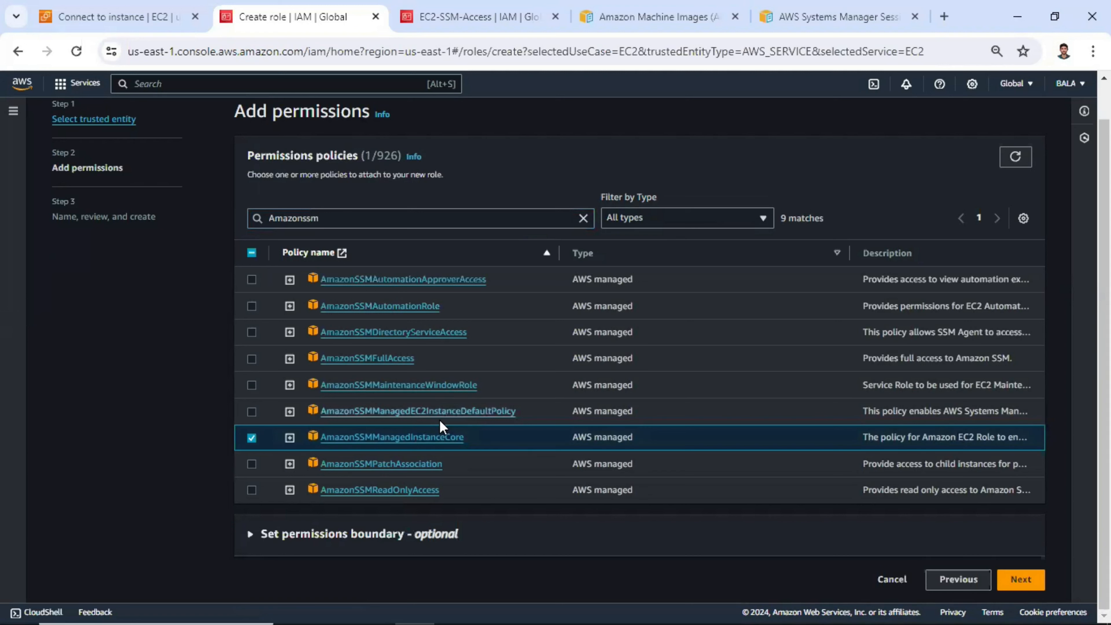
pyautogui.click(1016, 582)
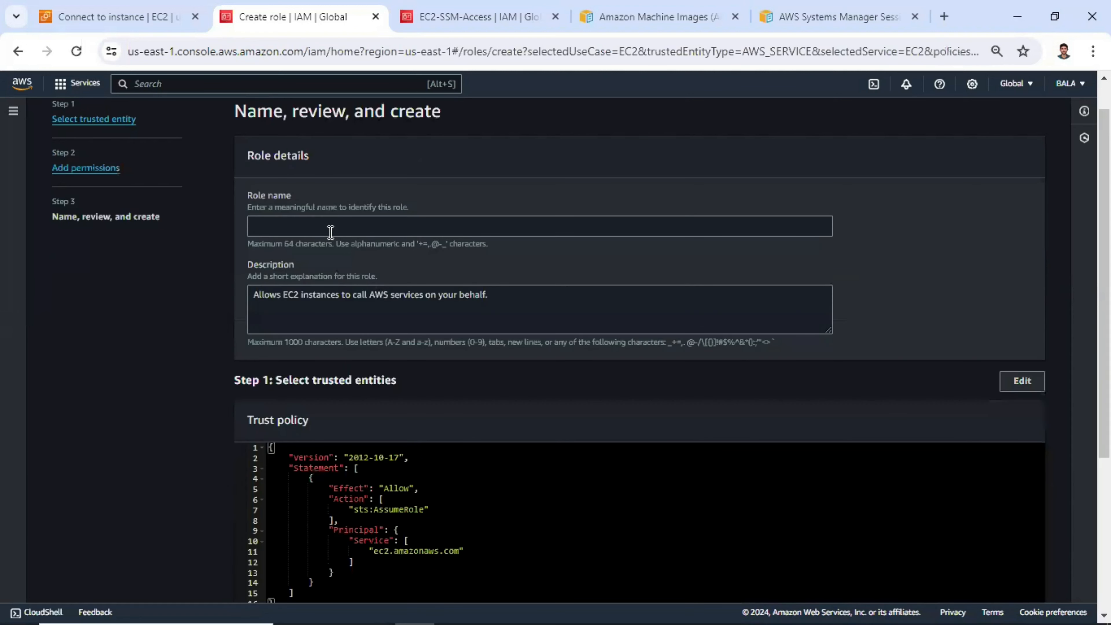
# - Name the new role AWS_Session_Manager_EC2
pyautogui.click(329, 234)
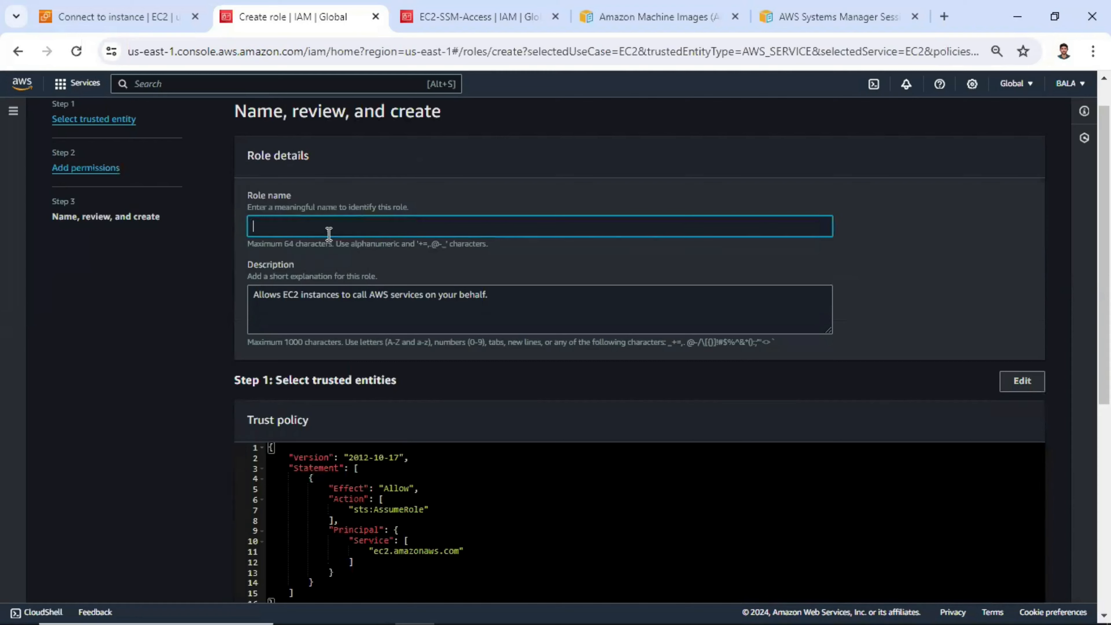
pyautogui.write('AW')
pyautogui.write('S_S')
pyautogui.write('ession')
pyautogui.write('_Mas')
pyautogui.write('agewr_')
pyautogui.press('BackSpace')
pyautogui.press('BackSpace')
pyautogui.press('BackSpace')
pyautogui.write('r_E')
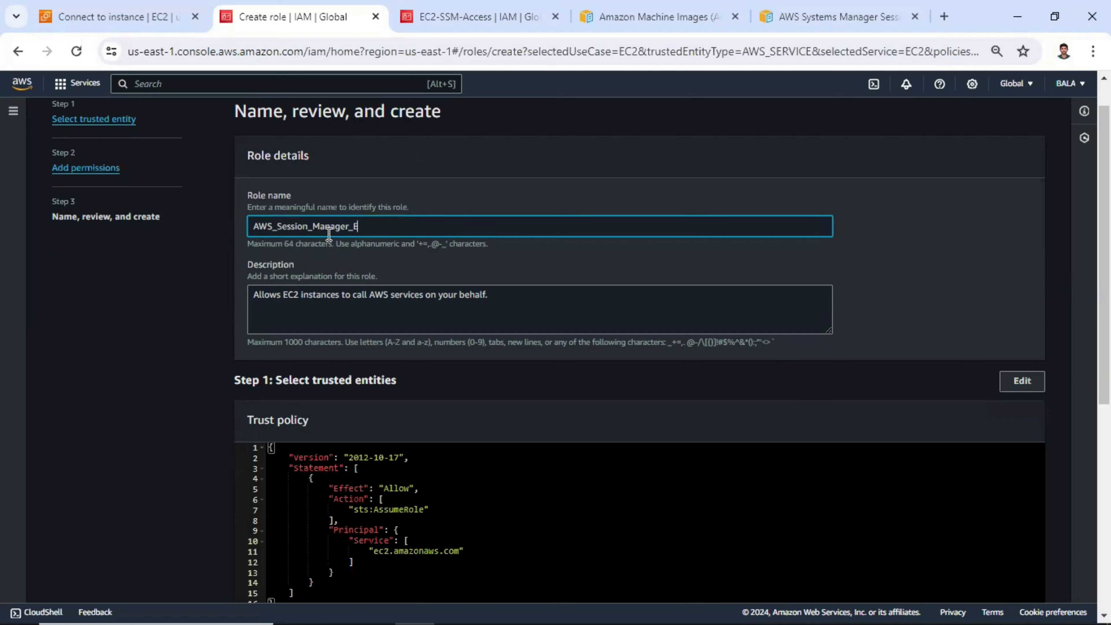
pyautogui.write('C2')
# - Review the role's name, trust policy and attached permissions, create the role and locate it in the roles list
pyautogui.scroll(-3, 398, 269)
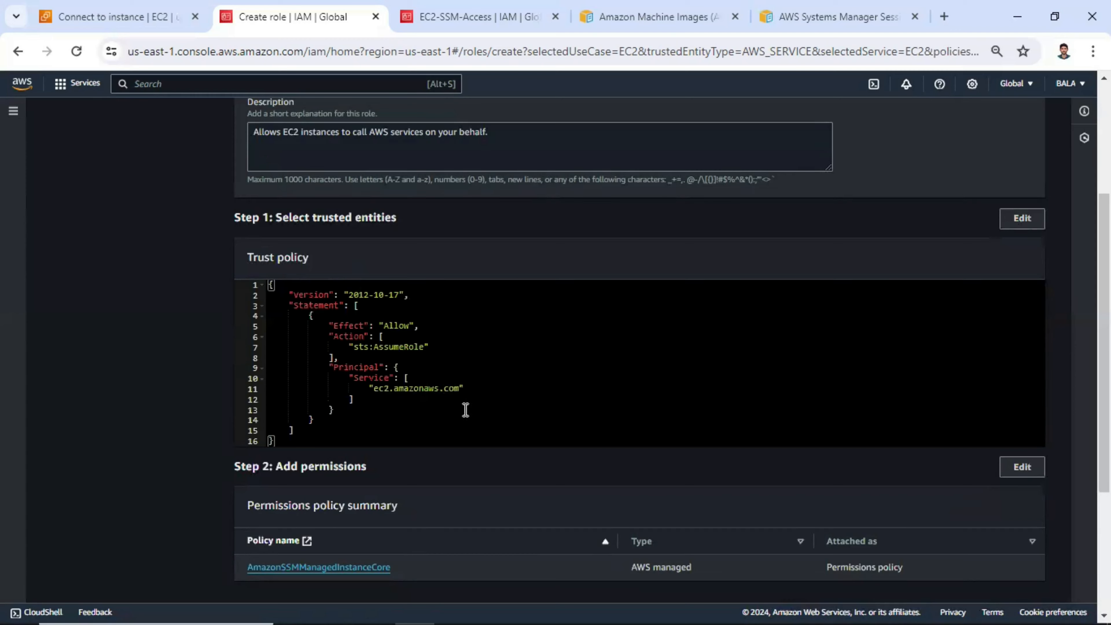
pyautogui.click(437, 427)
pyautogui.scroll(-2, 378, 311)
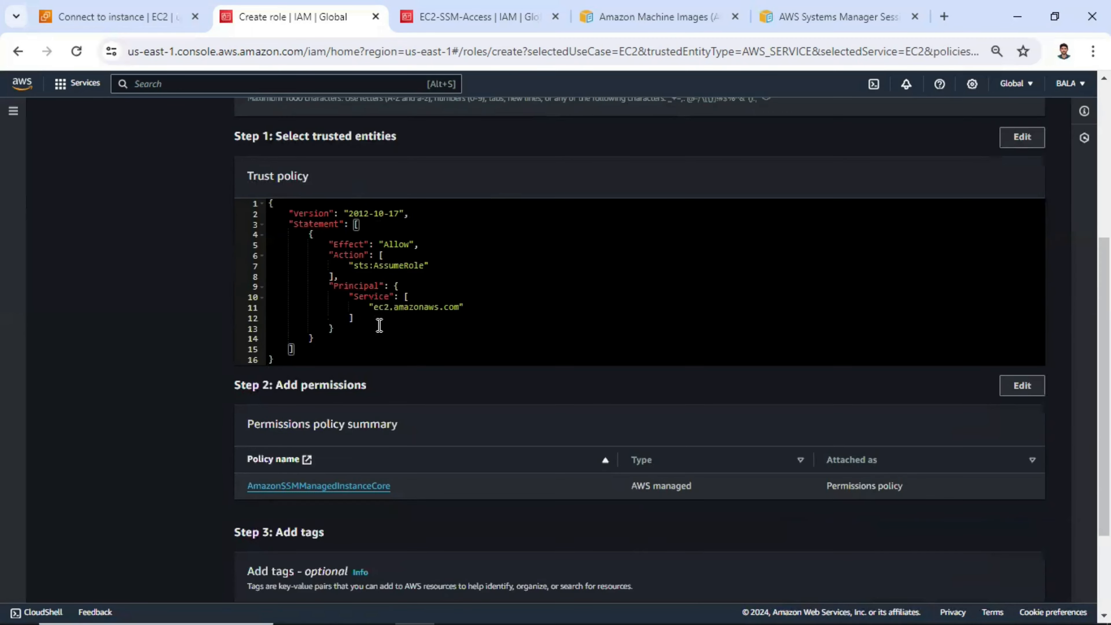
pyautogui.scroll(-3, 375, 322)
pyautogui.scroll(5, 394, 340)
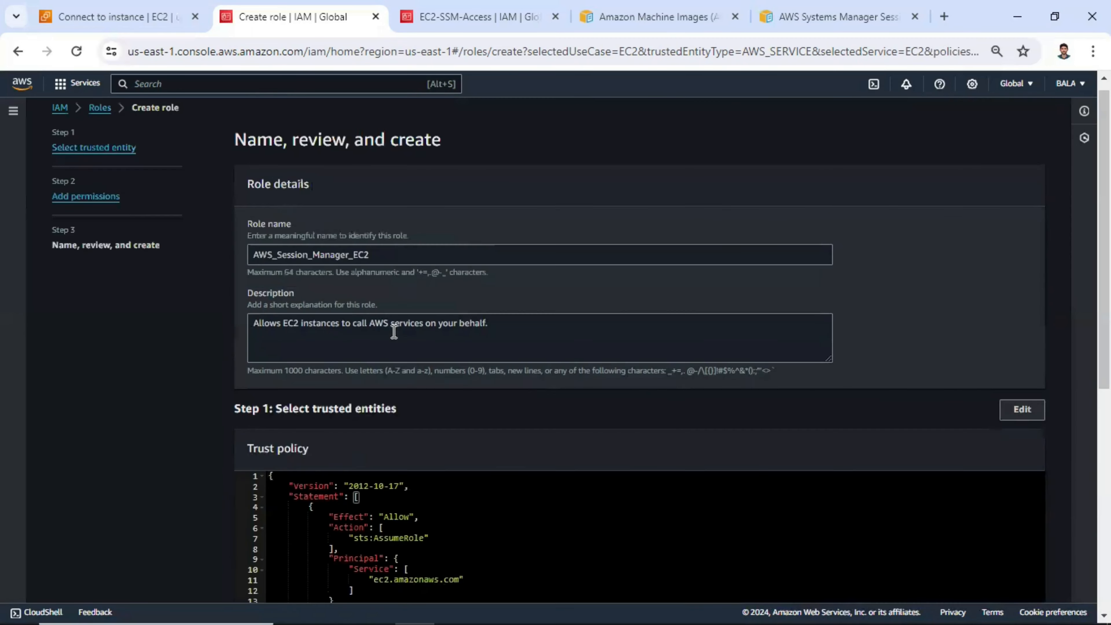
pyautogui.scroll(-5, 362, 258)
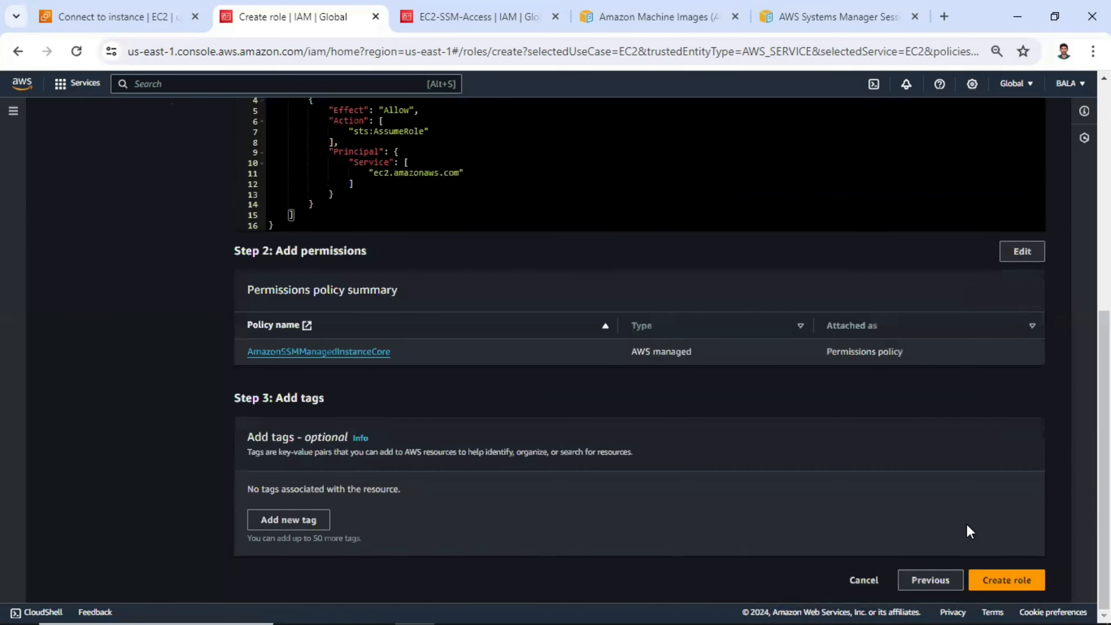
pyautogui.scroll(5, 382, 254)
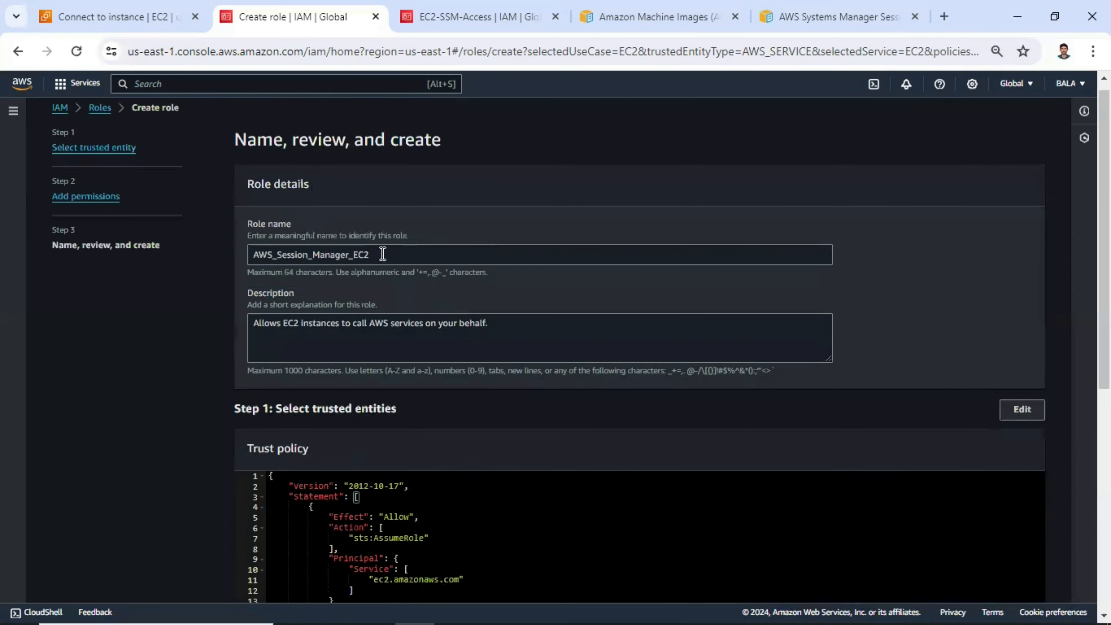
pyautogui.moveTo(384, 255); pyautogui.dragTo(255, 255)
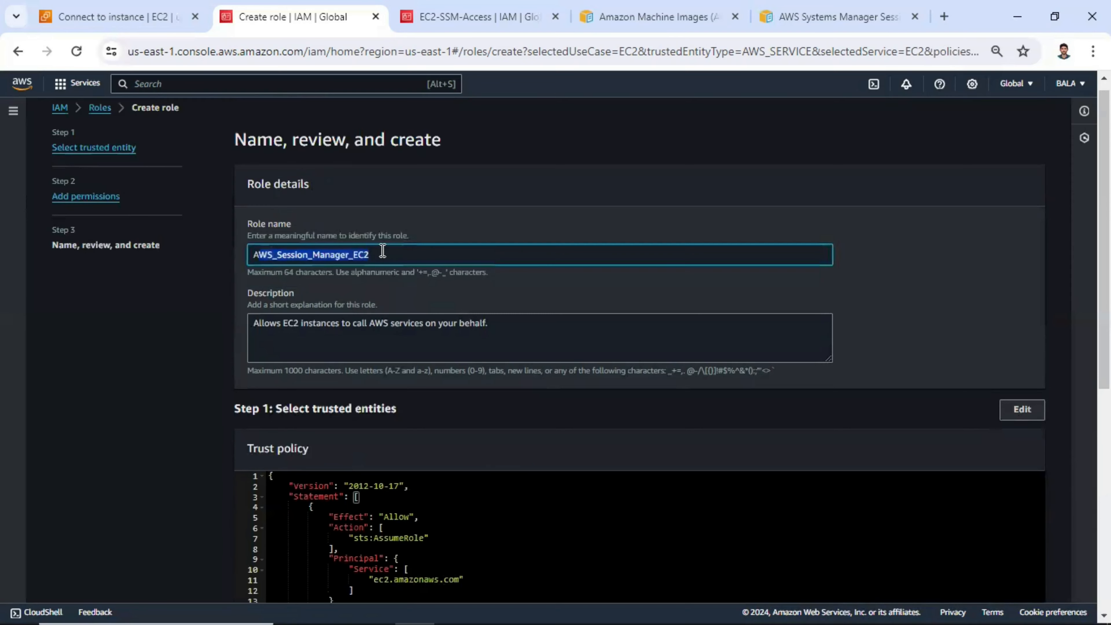
pyautogui.scroll(-5, 1006, 591)
pyautogui.scroll(-3, 1004, 578)
pyautogui.click(998, 586)
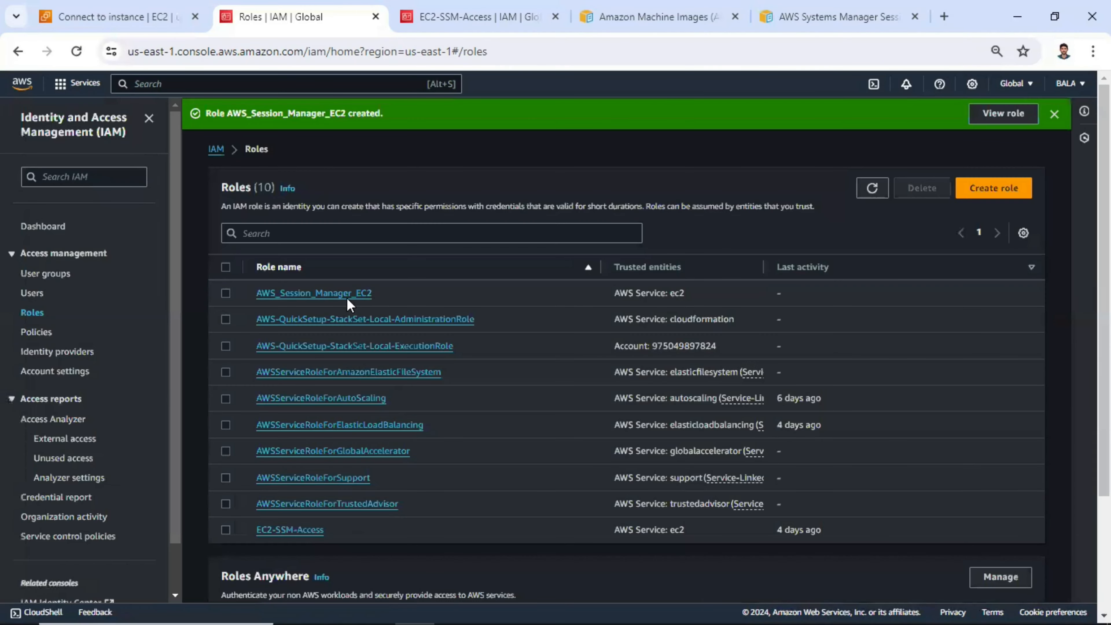
pyautogui.moveTo(399, 297); pyautogui.dragTo(261, 292)
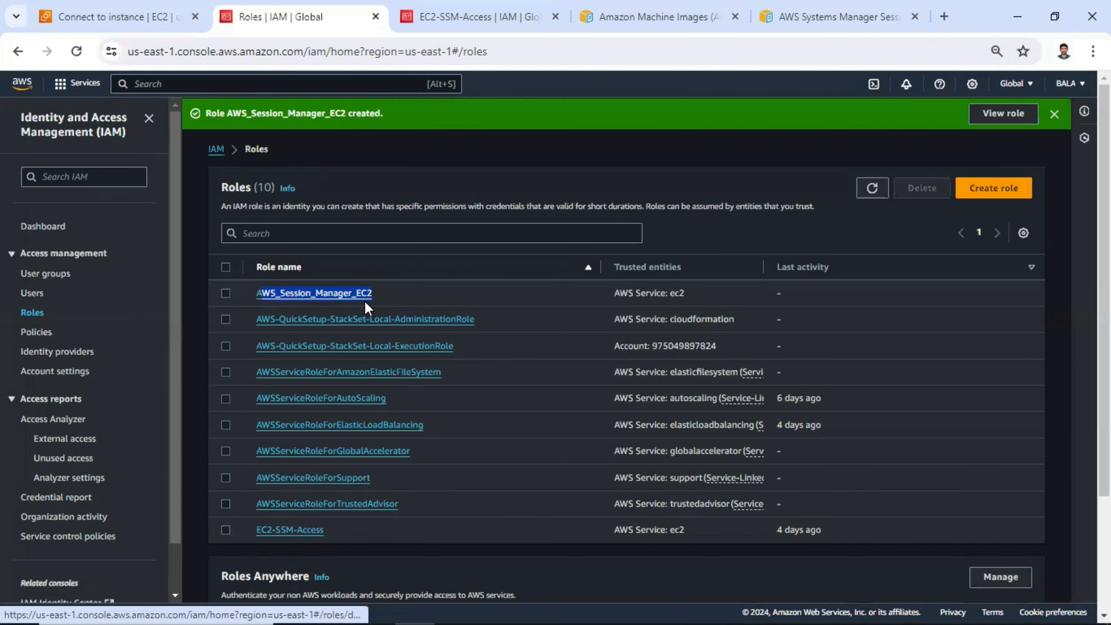
# - Return to the EC2 console tab, dismiss the service search results and go back to the instances list
pyautogui.click(145, 18)
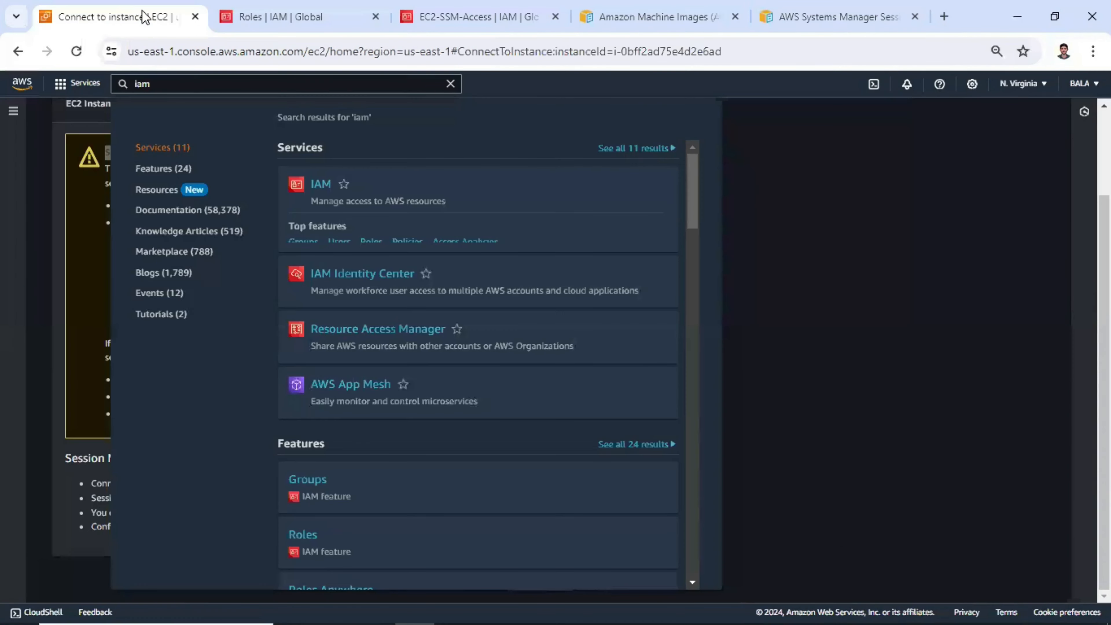
pyautogui.click(822, 148)
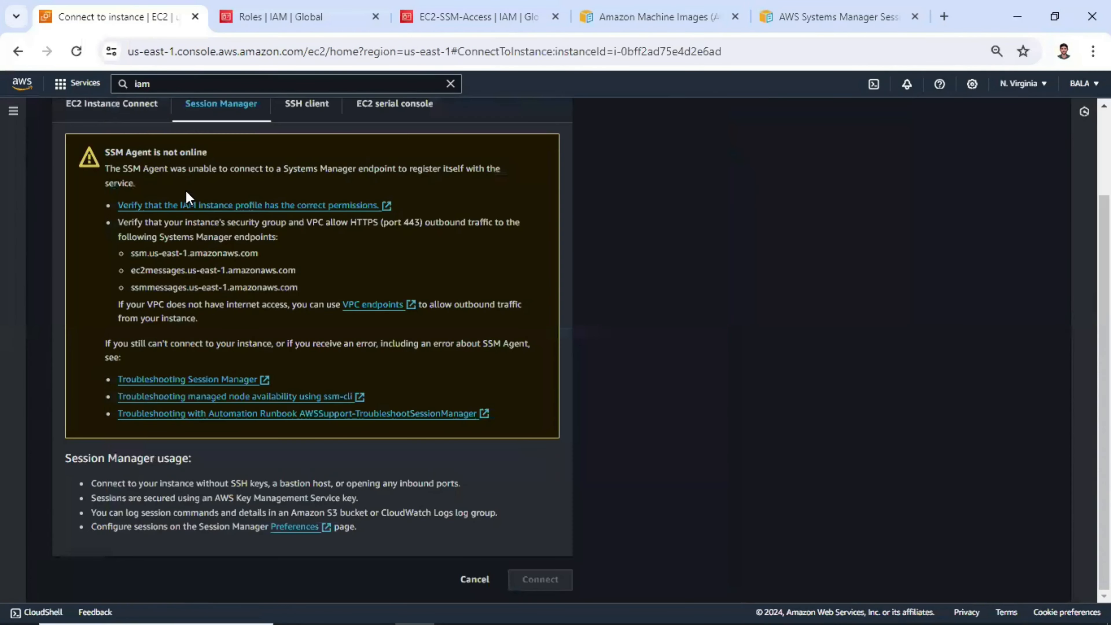
pyautogui.scroll(3, 130, 152)
pyautogui.click(119, 125)
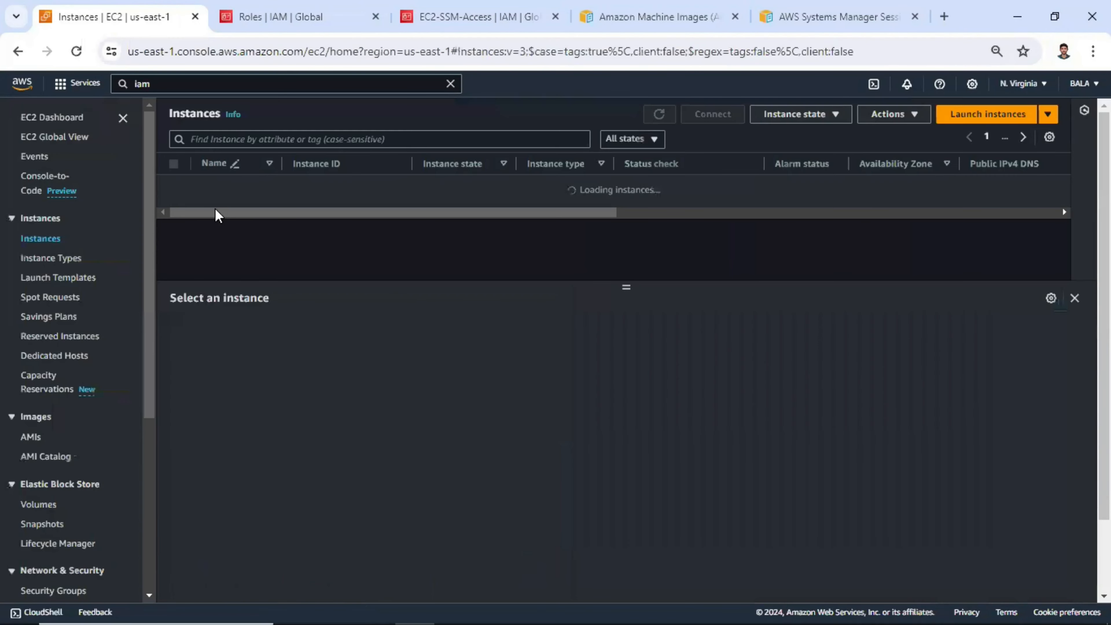
# - Select the session_manager_lab instance and open its Modify IAM role page
pyautogui.click(174, 186)
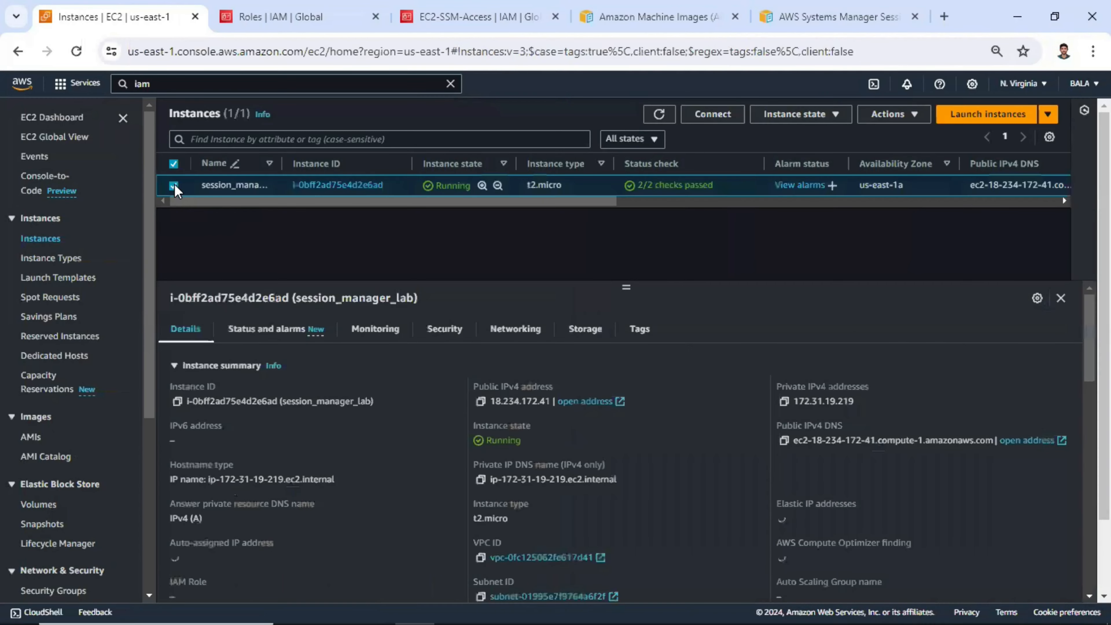
pyautogui.click(896, 122)
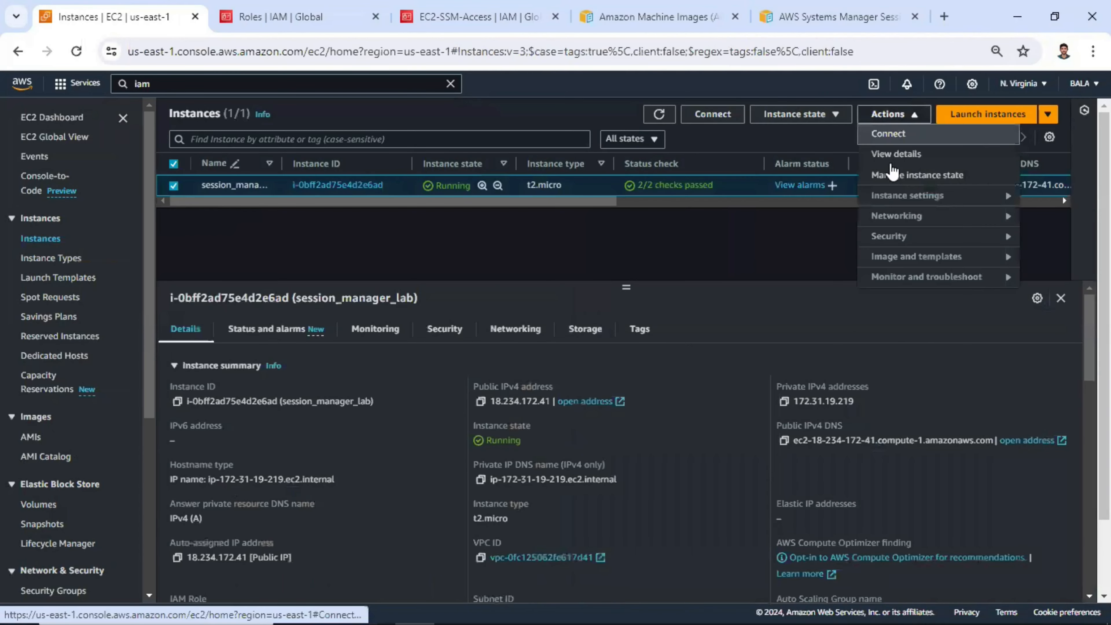
pyautogui.click(913, 242)
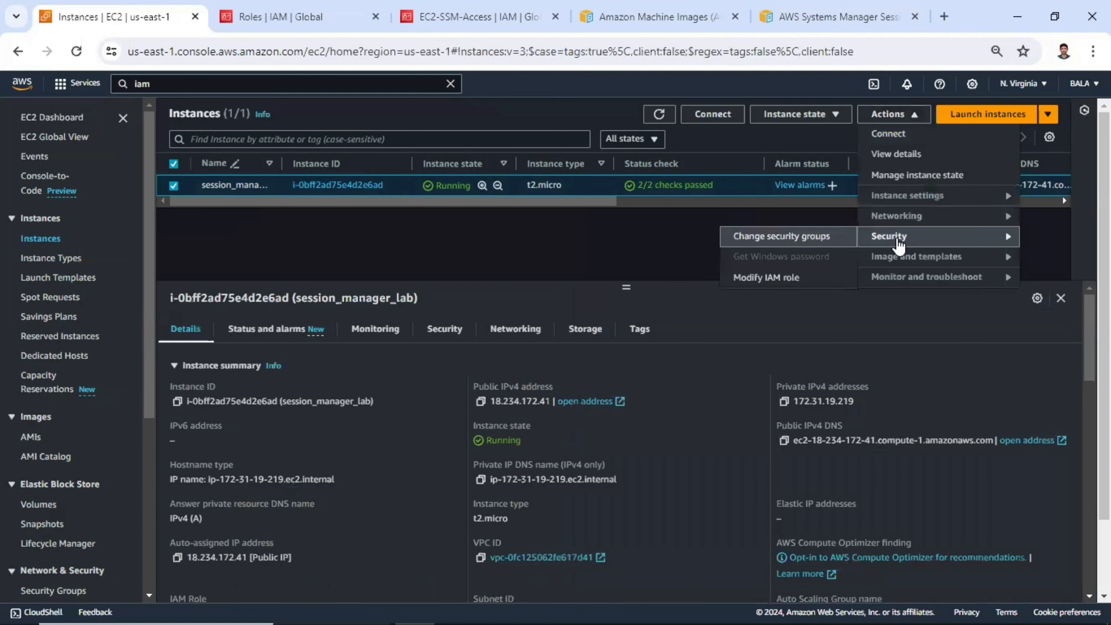
pyautogui.click(780, 282)
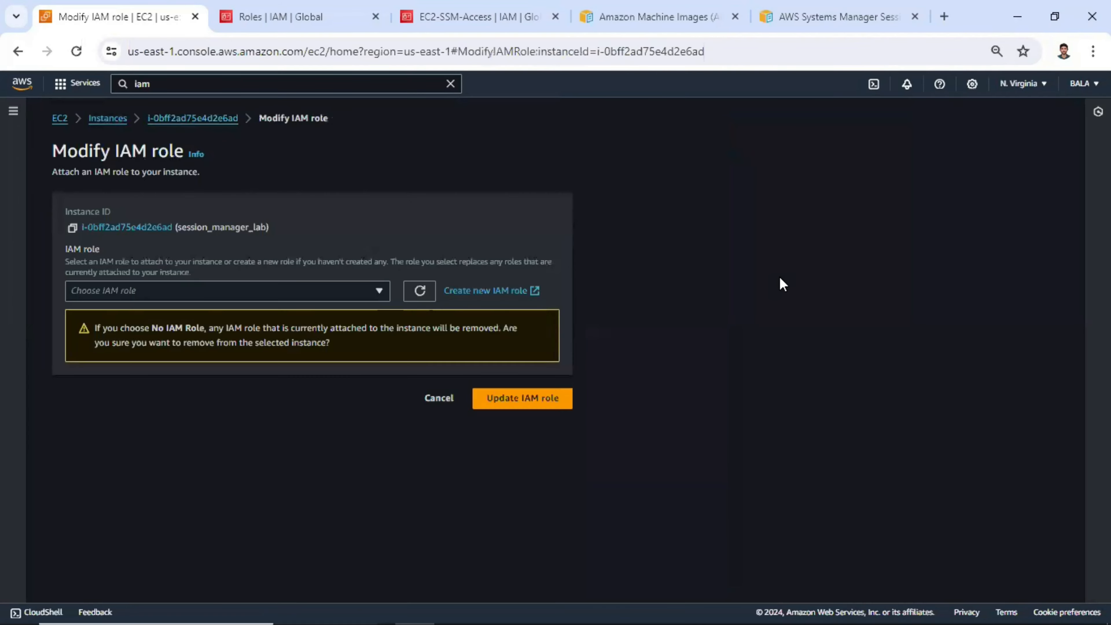
# - Attach the AWS_Session_Manager_EC2 role to the session_manager_lab instance
pyautogui.click(218, 291)
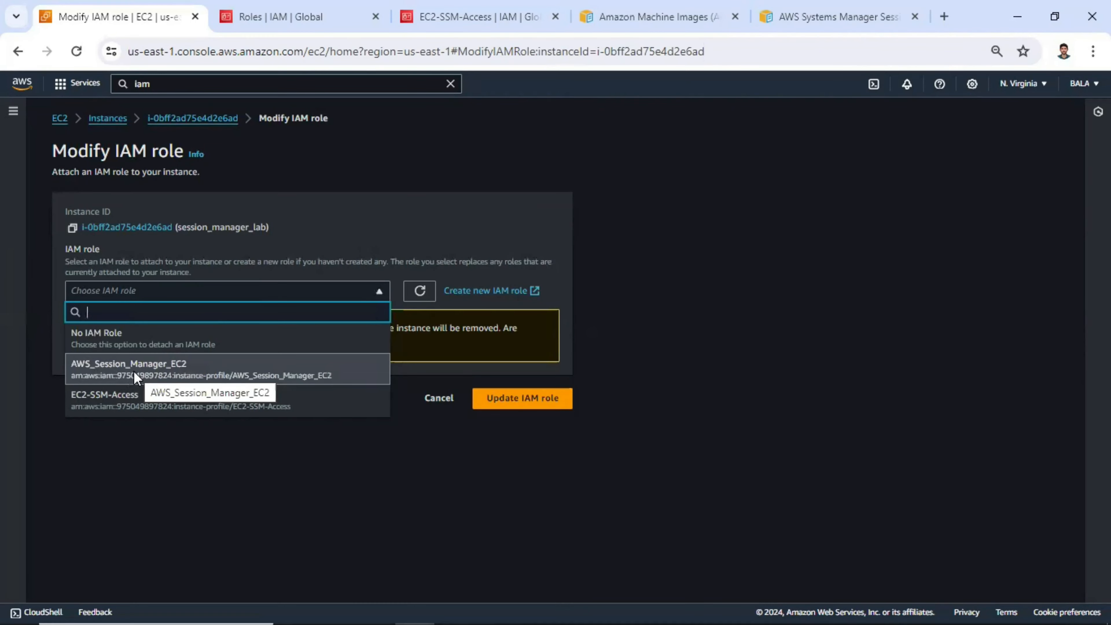
pyautogui.click(520, 341)
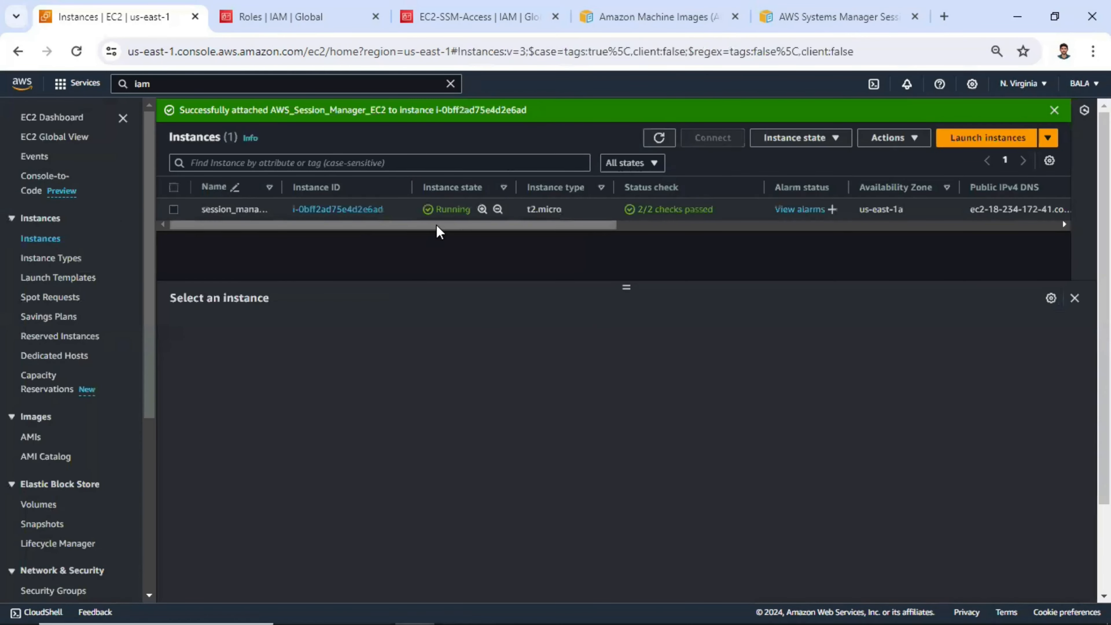
# - Connect to session_manager_lab through its Session Manager connection option, closing the leftover IAM and documentation tabs
pyautogui.click(174, 209)
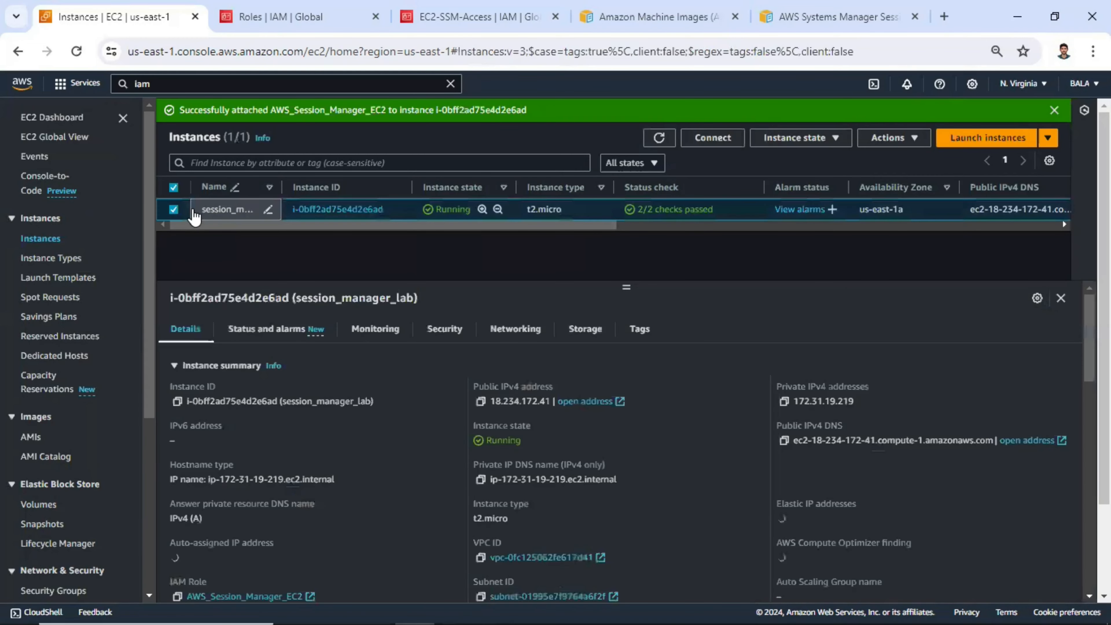
pyautogui.click(714, 139)
pyautogui.click(223, 209)
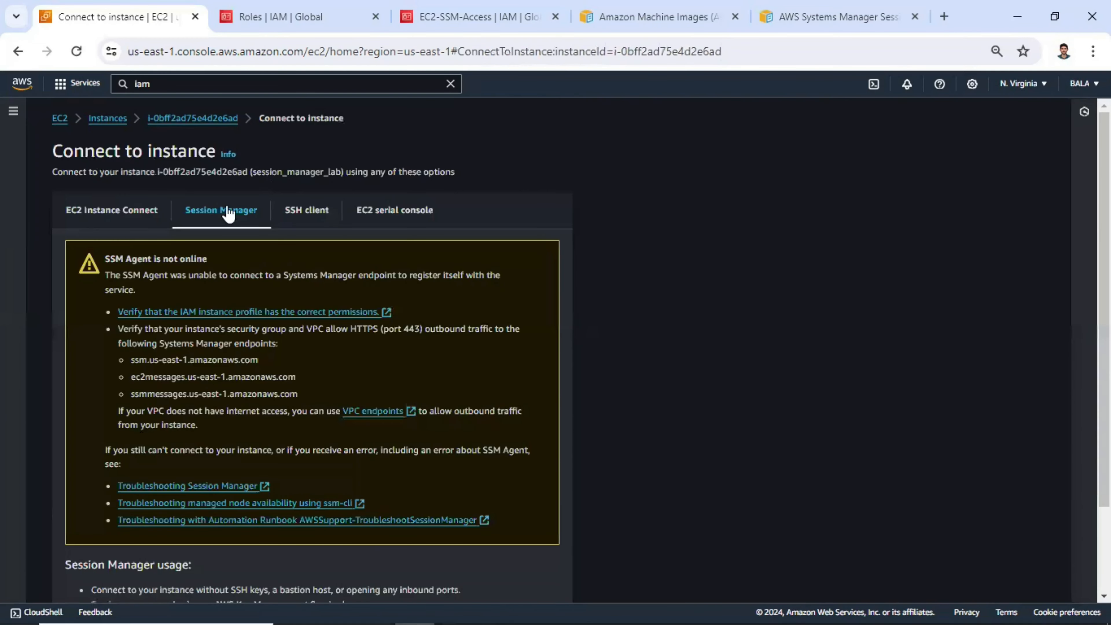
pyautogui.scroll(-2, 393, 339)
pyautogui.scroll(-1, 481, 494)
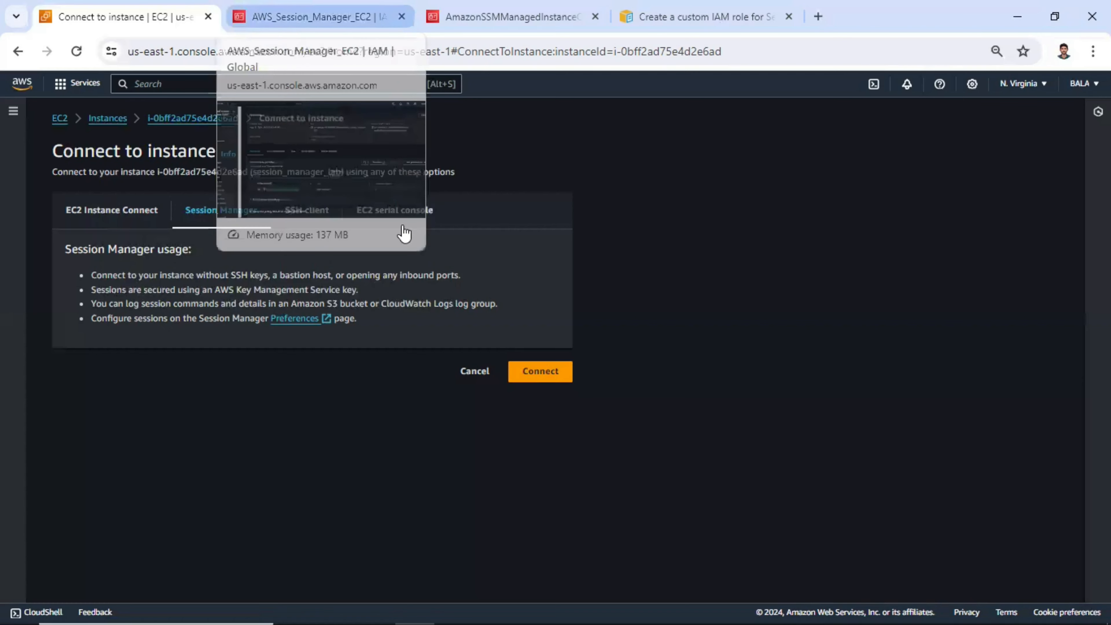
pyautogui.middleClick(255, 22)
pyautogui.middleClick(254, 21)
pyautogui.middleClick(255, 21)
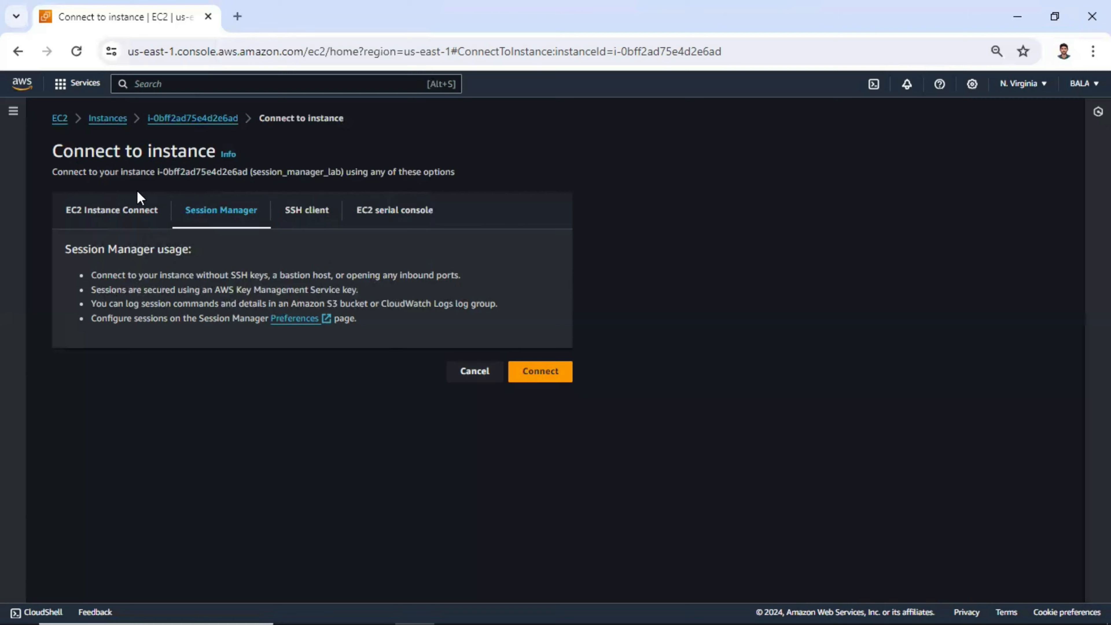
pyautogui.click(537, 372)
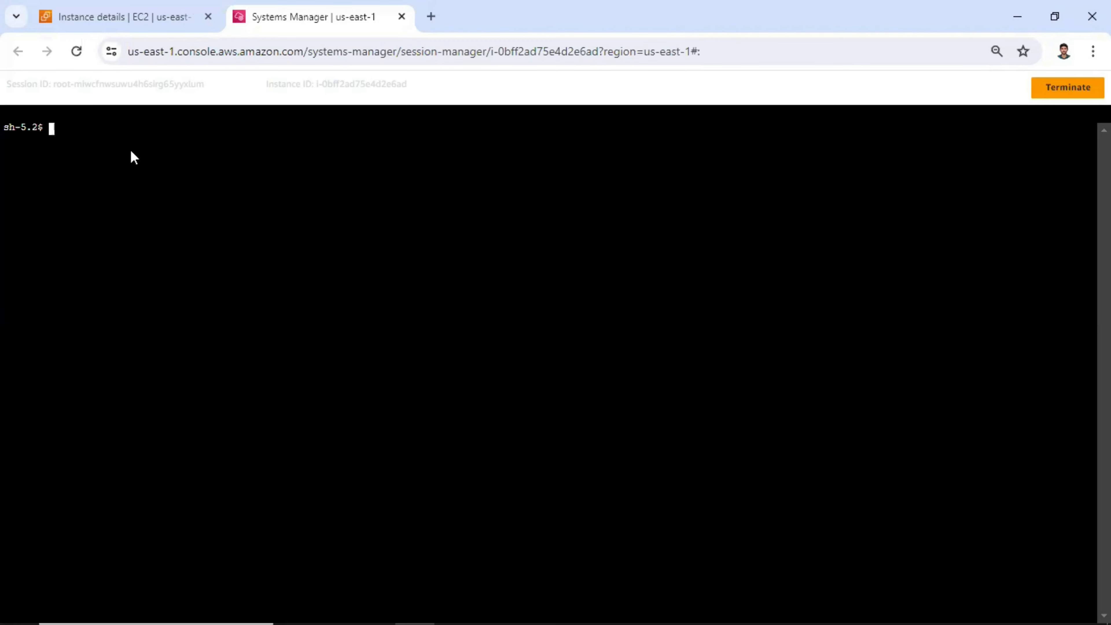
# - Run ip a in the session and compare the private IP address with the one in the EC2 instance details
pyautogui.write('ip a')
pyautogui.press('Return')
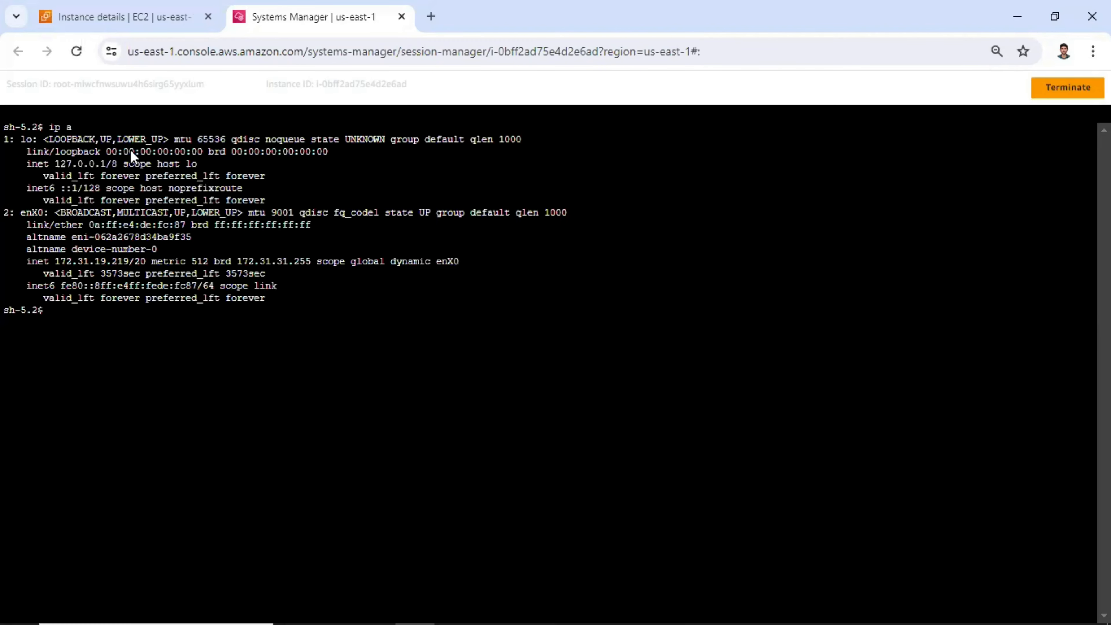
pyautogui.doubleClick(83, 261)
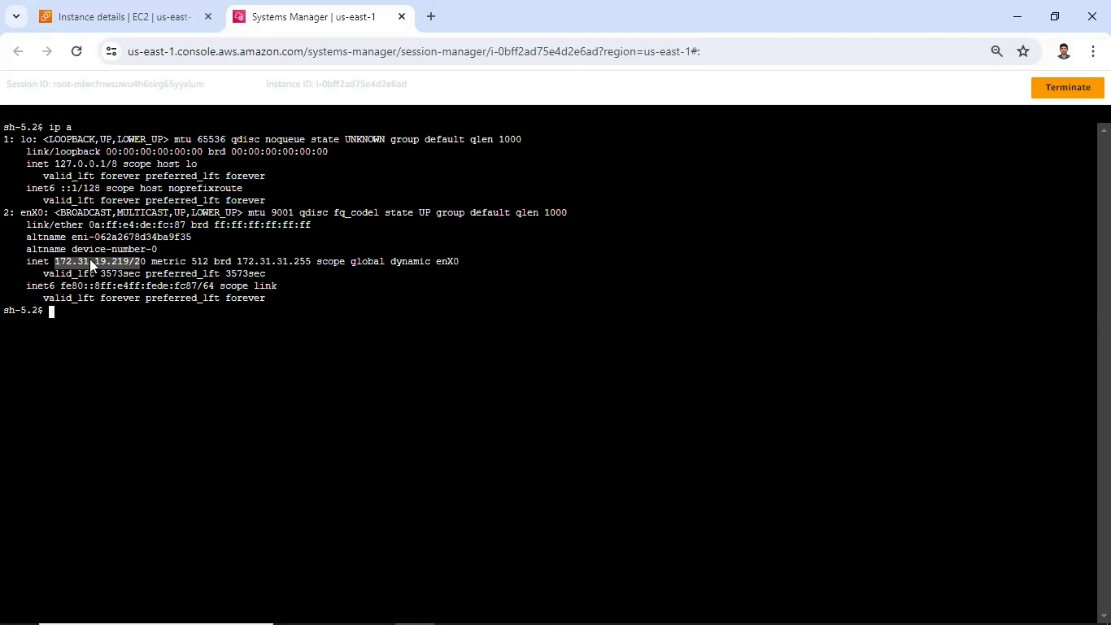
pyautogui.click(124, 14)
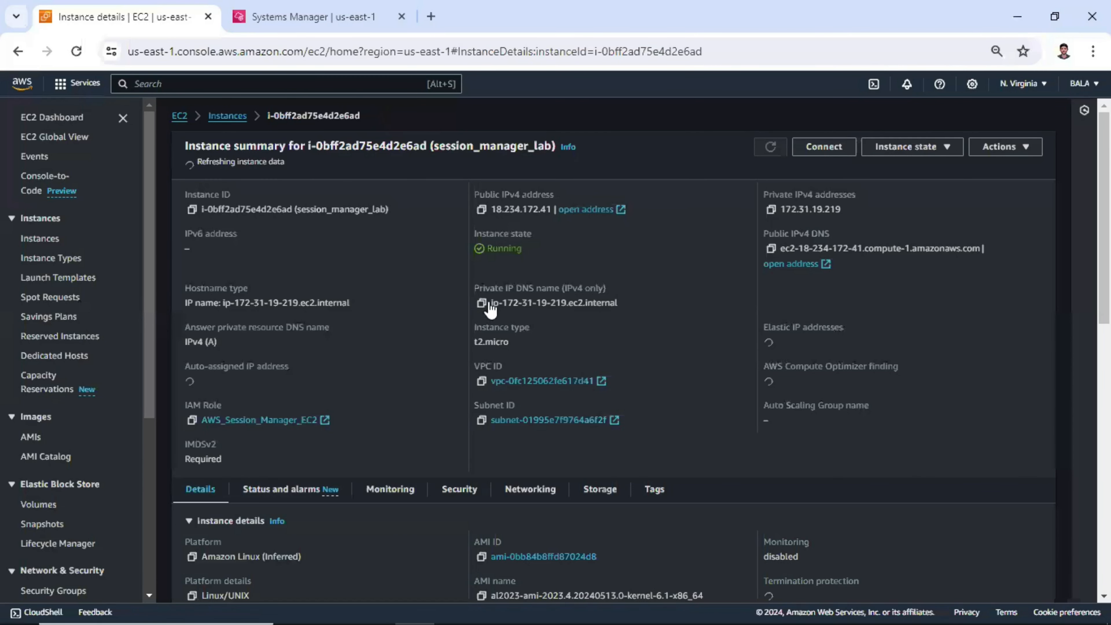
pyautogui.moveTo(849, 205); pyautogui.dragTo(779, 206)
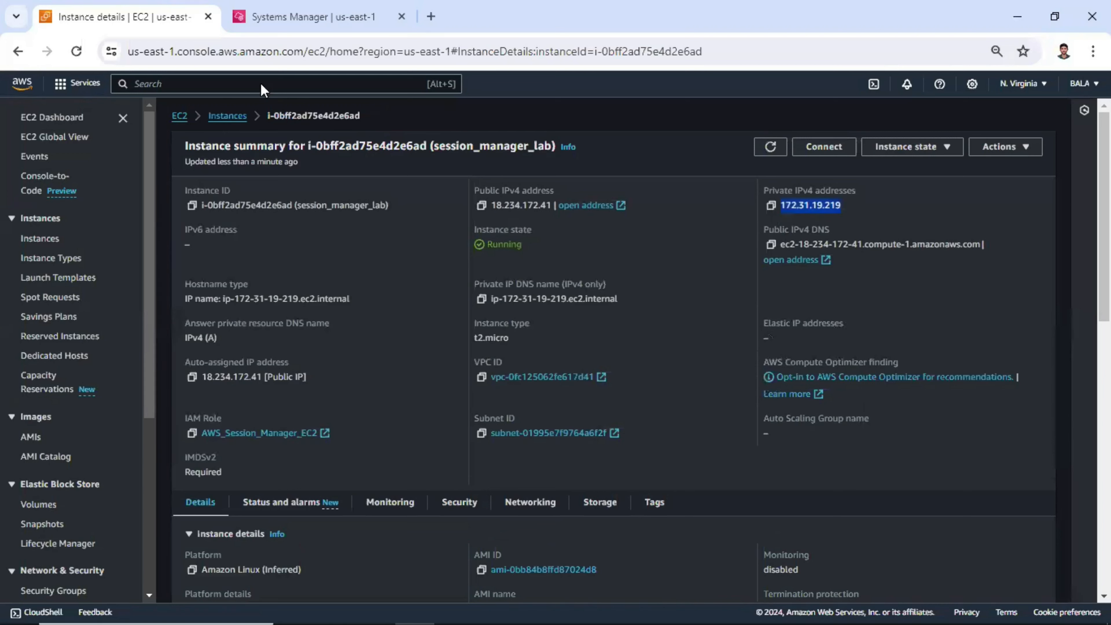
pyautogui.click(251, 21)
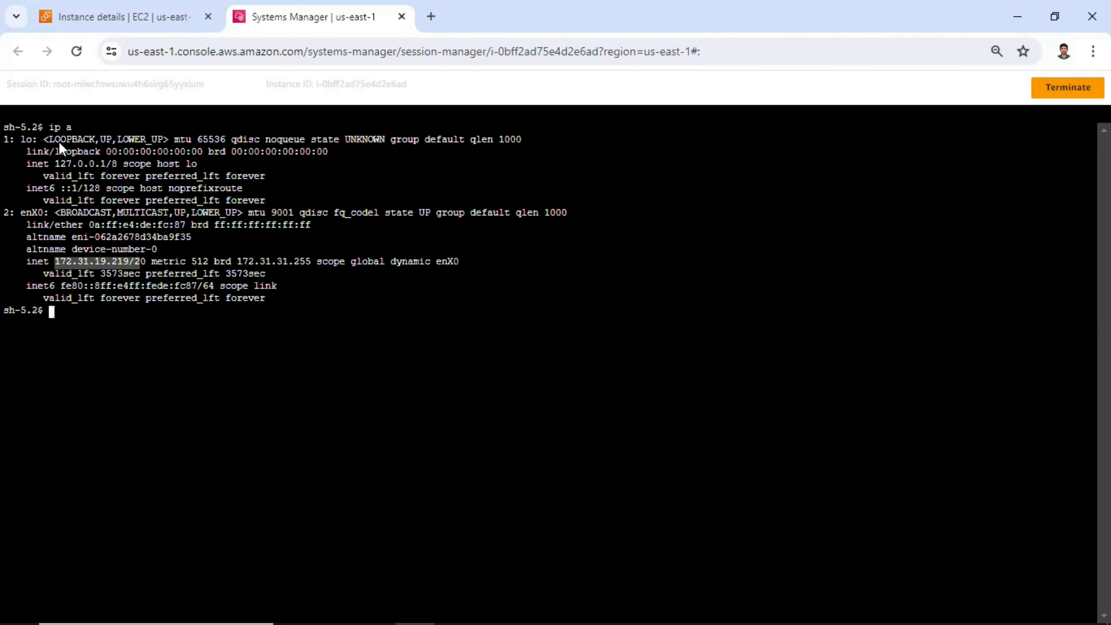
# - Run whoami in the session and highlight the returned user name
pyautogui.write('w')
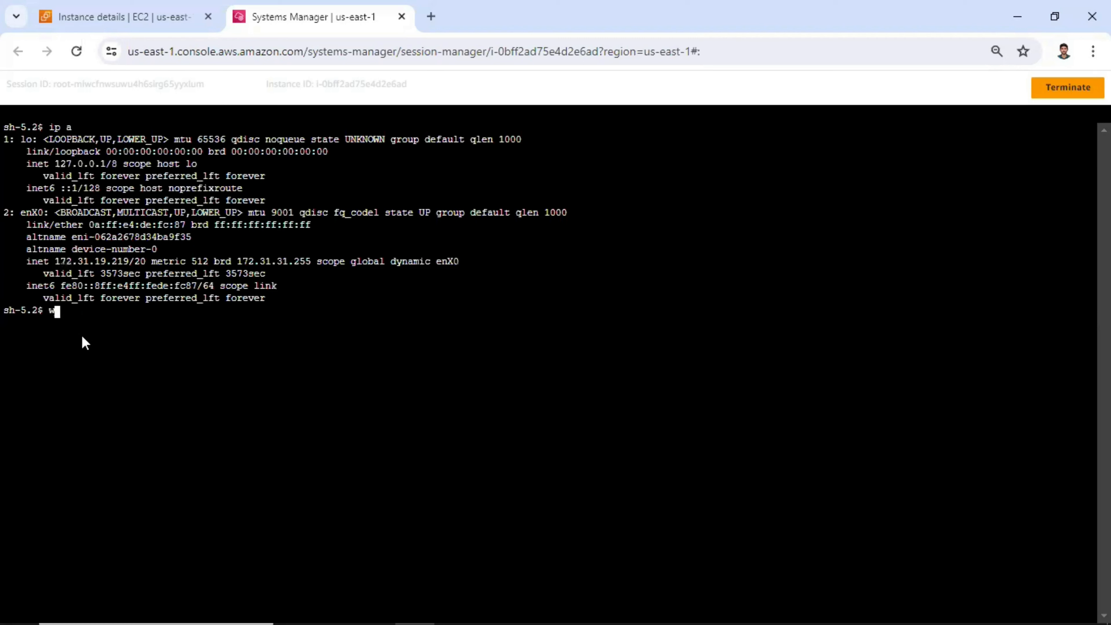
pyautogui.write('hoami')
pyautogui.press('Return')
pyautogui.moveTo(55, 320); pyautogui.dragTo(1, 326)
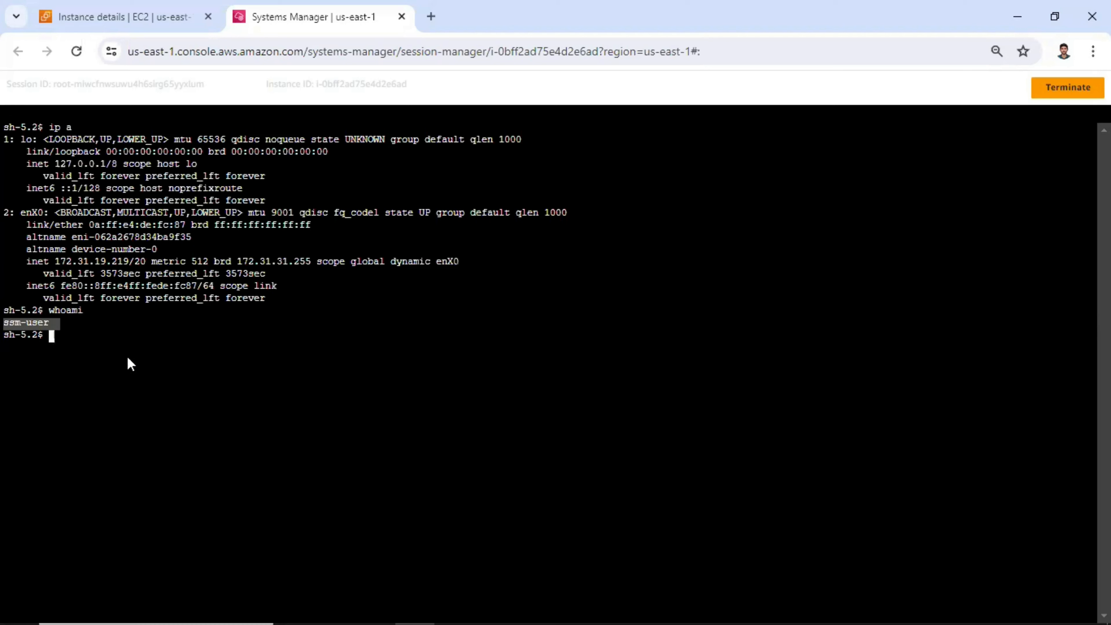
# - Return to the EC2 console and open the sg_ssh_http_lab security group from session_manager_lab's security details
pyautogui.click(123, 18)
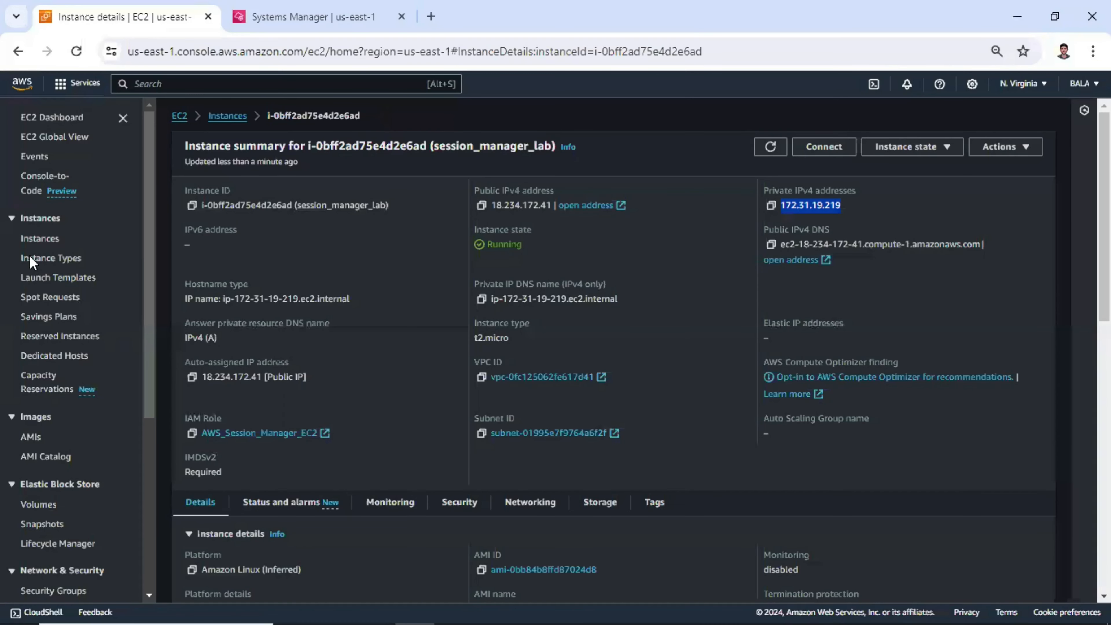
pyautogui.click(72, 239)
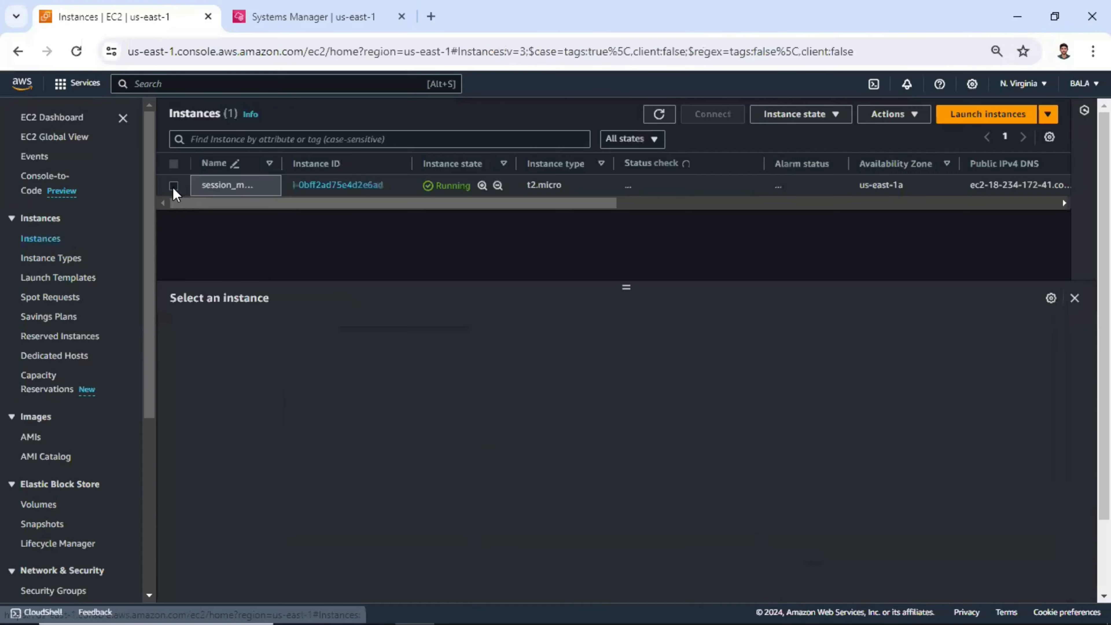
pyautogui.click(174, 185)
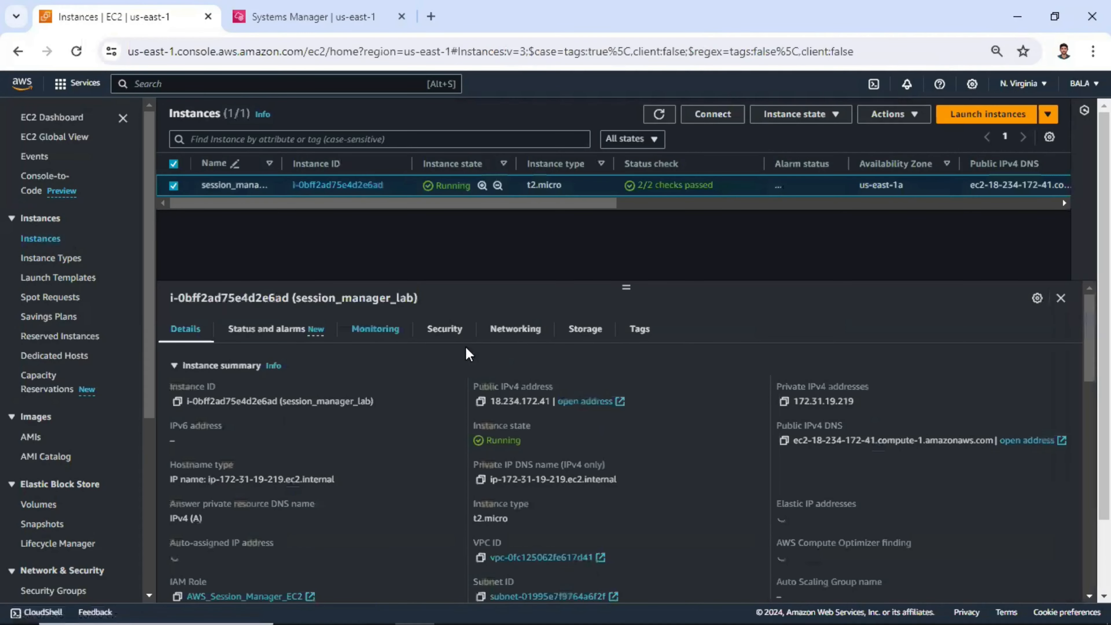
pyautogui.click(444, 329)
pyautogui.scroll(-2, 262, 481)
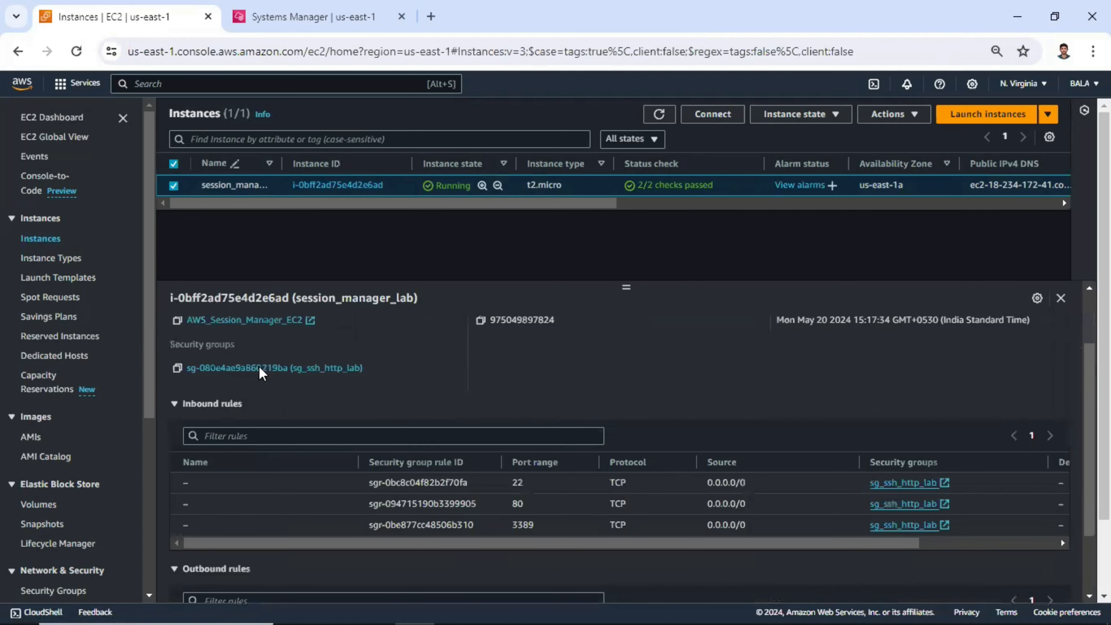
pyautogui.click(312, 378)
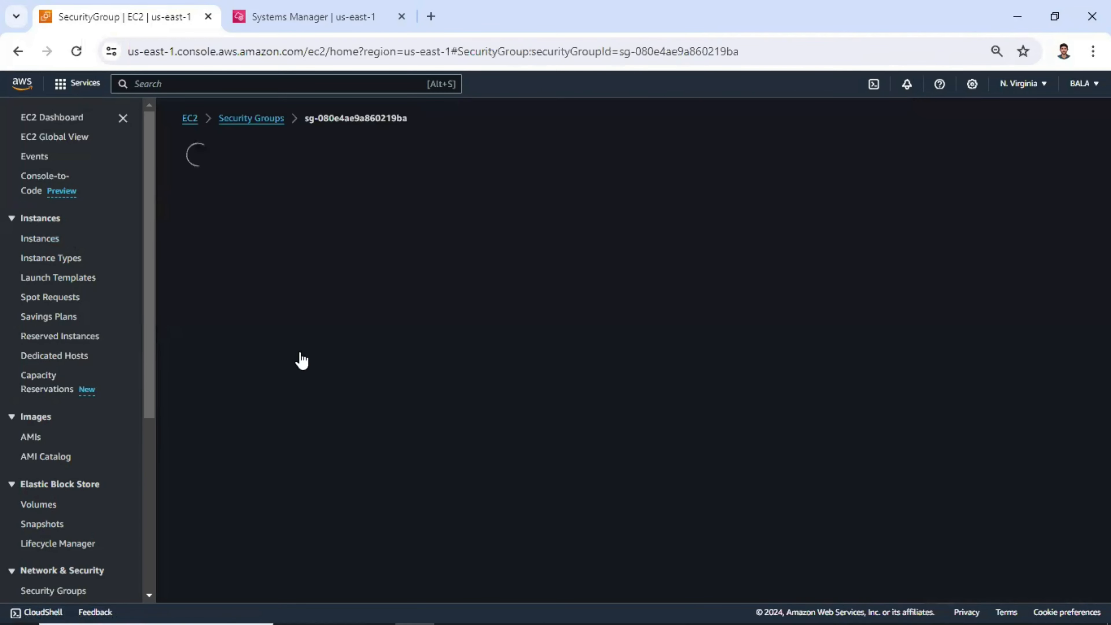
pyautogui.scroll(-1, 553, 498)
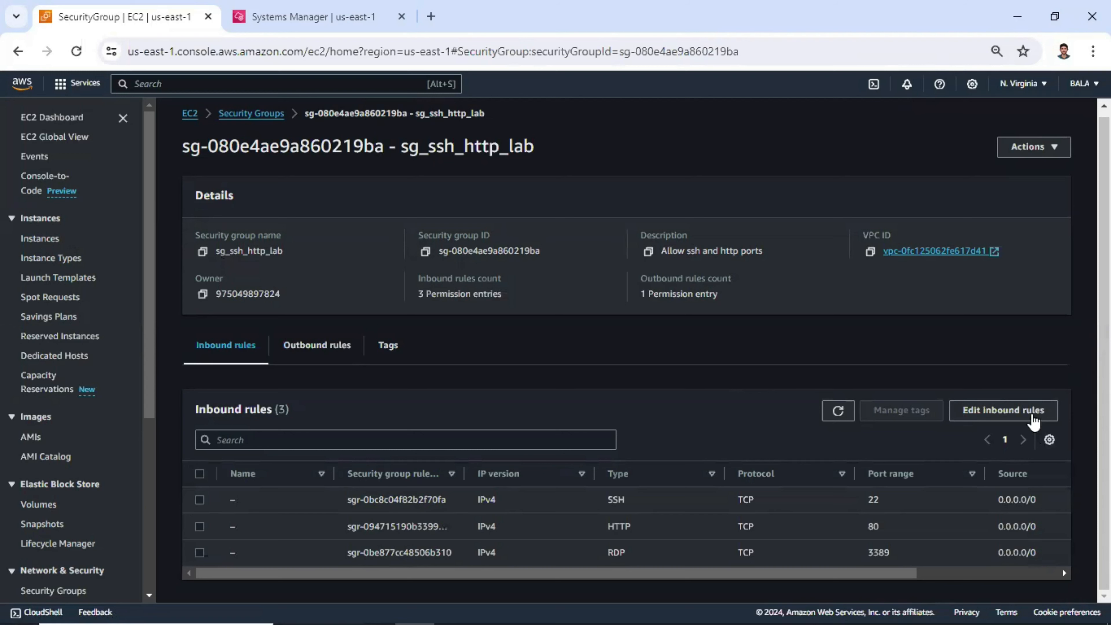
# - Delete the SSH inbound rule from sg_ssh_http_lab, save the rules and check the remaining list
pyautogui.click(1032, 421)
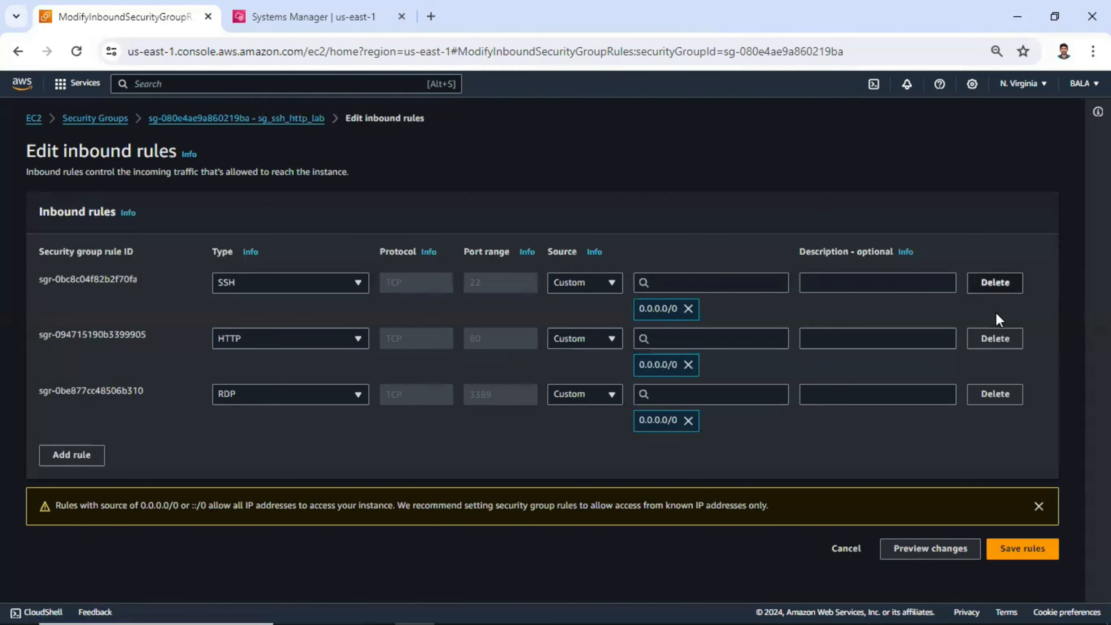
pyautogui.click(995, 283)
pyautogui.click(1043, 495)
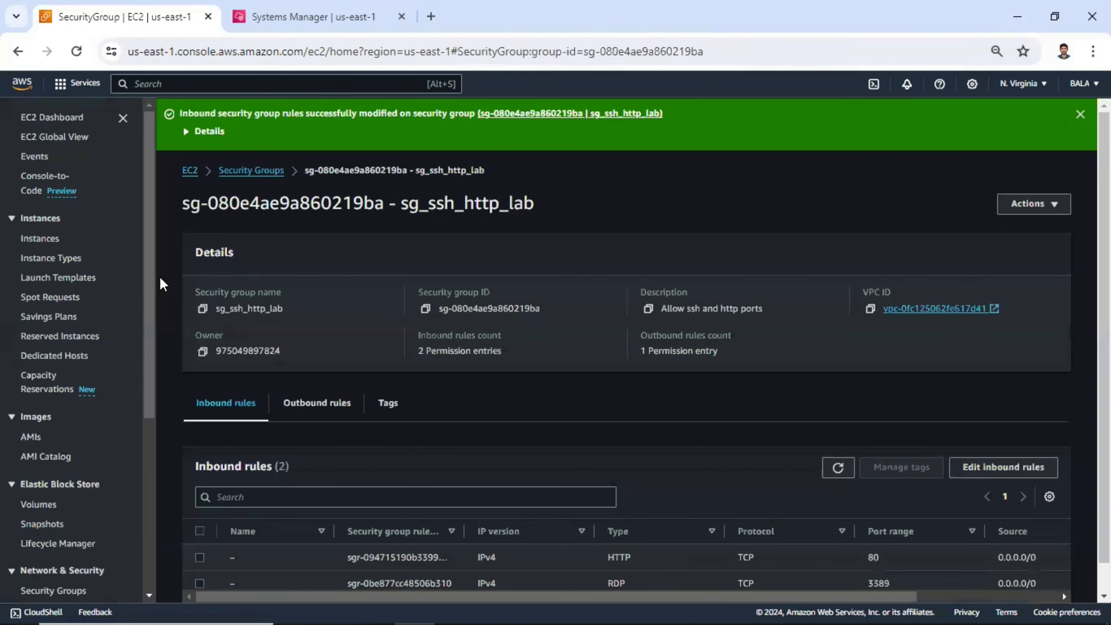
pyautogui.scroll(-1, 399, 363)
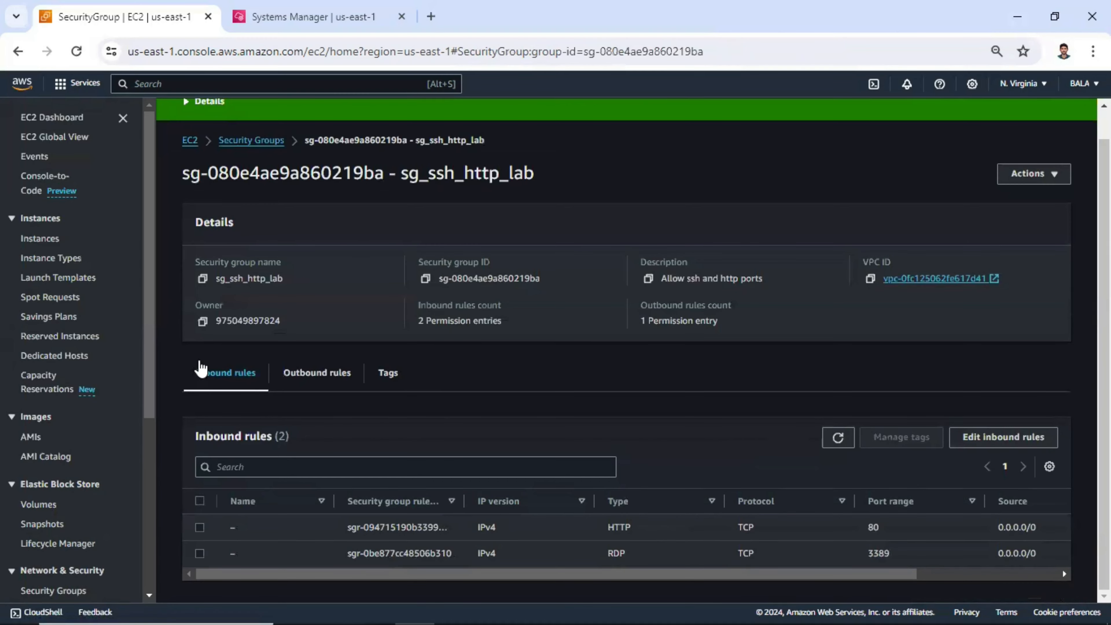
pyautogui.scroll(1, 160, 298)
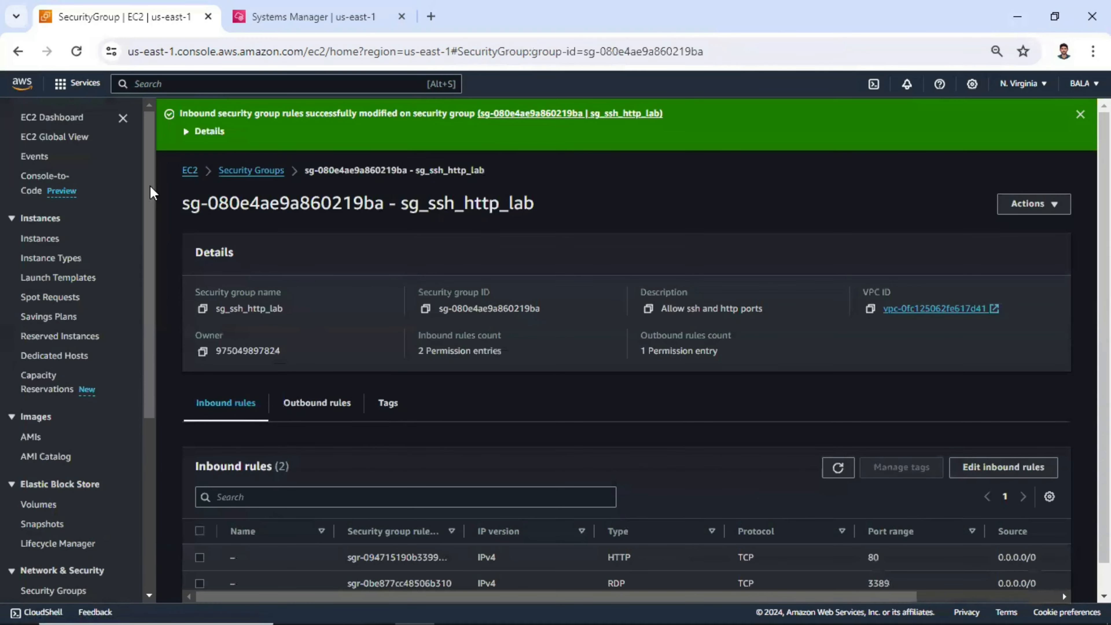
# - Select session_manager_lab in the instances list and examine the inbound port ranges in its security details
pyautogui.click(39, 238)
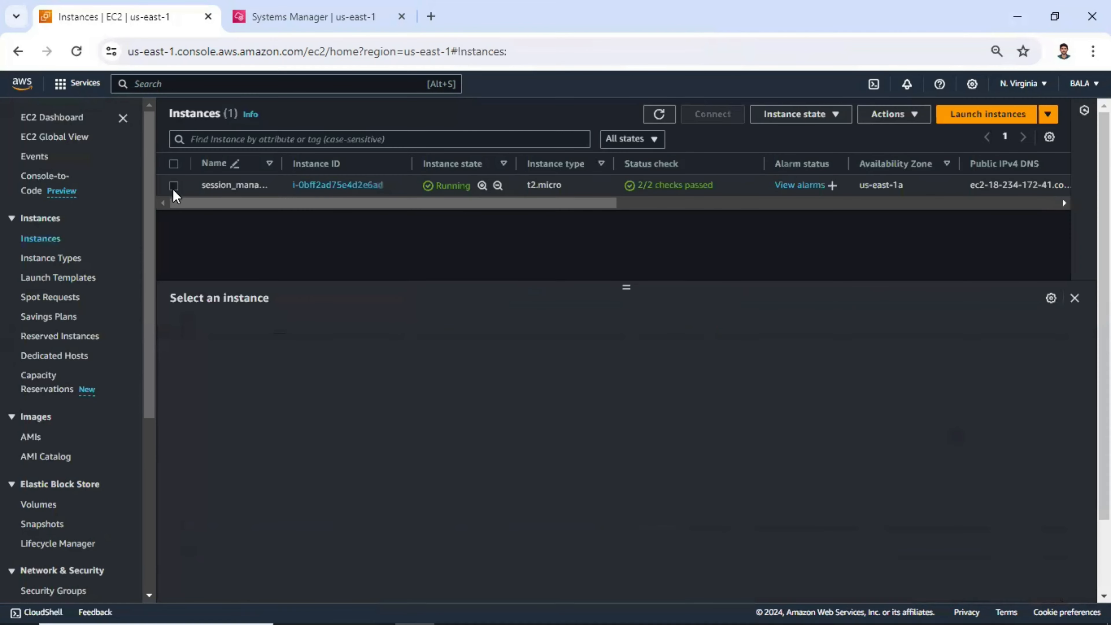
pyautogui.click(173, 185)
pyautogui.click(444, 338)
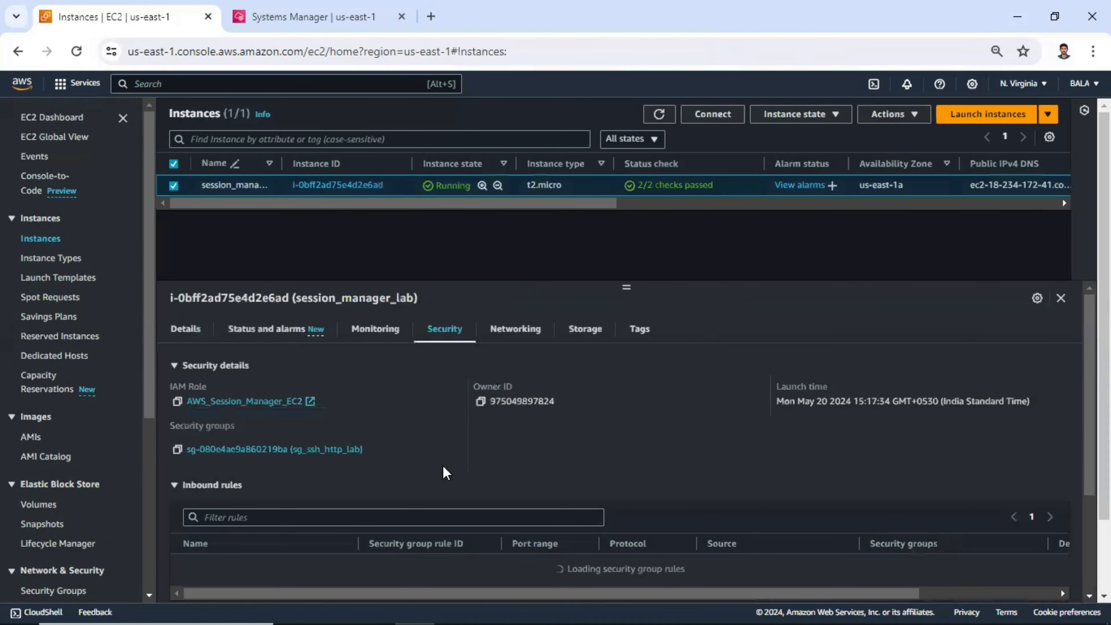
pyautogui.scroll(-3, 445, 473)
pyautogui.scroll(-2, 555, 471)
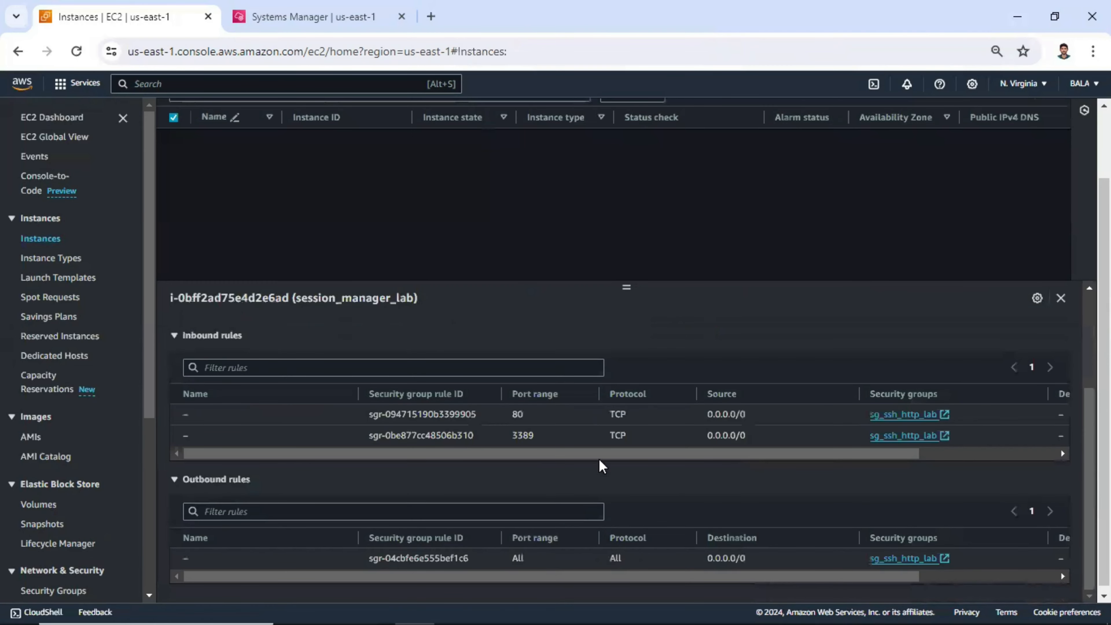
pyautogui.scroll(3, 579, 562)
pyautogui.scroll(-2, 561, 559)
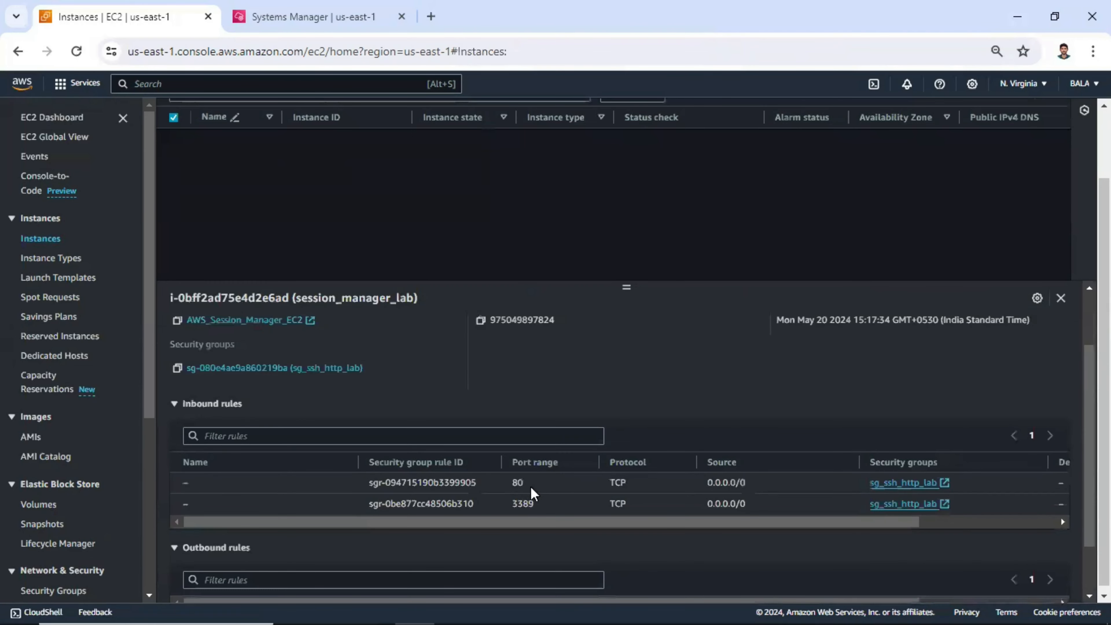
pyautogui.doubleClick(517, 485)
pyautogui.moveTo(553, 510); pyautogui.dragTo(458, 503)
pyautogui.scroll(2, 539, 520)
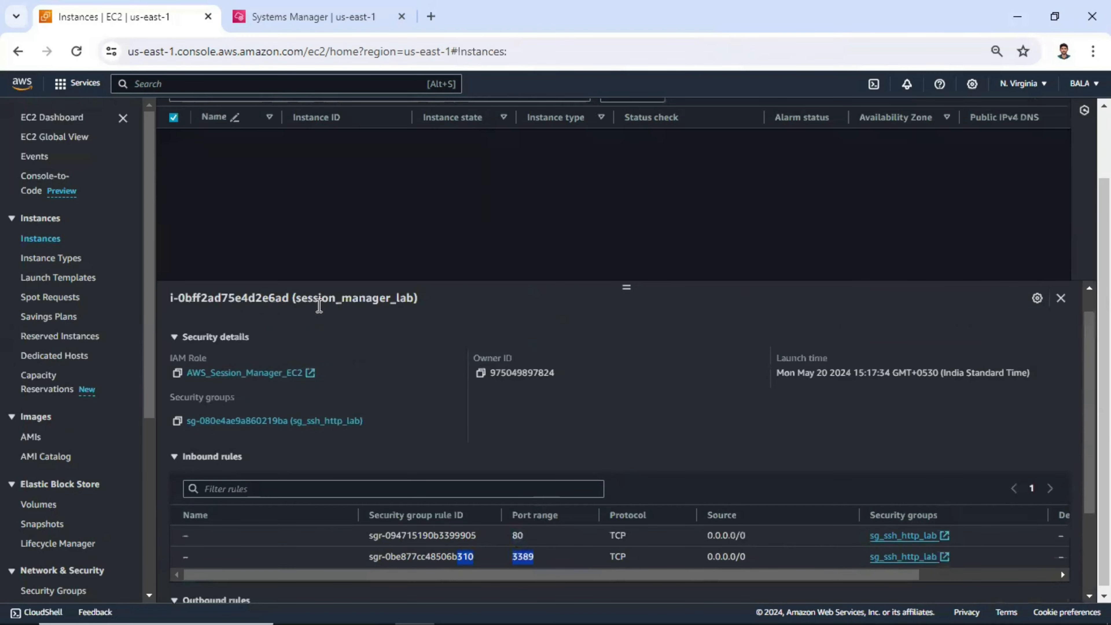
pyautogui.scroll(2, 352, 205)
# - Close the old Session Manager tab and start a new Session Manager session to session_manager_lab
pyautogui.middleClick(258, 20)
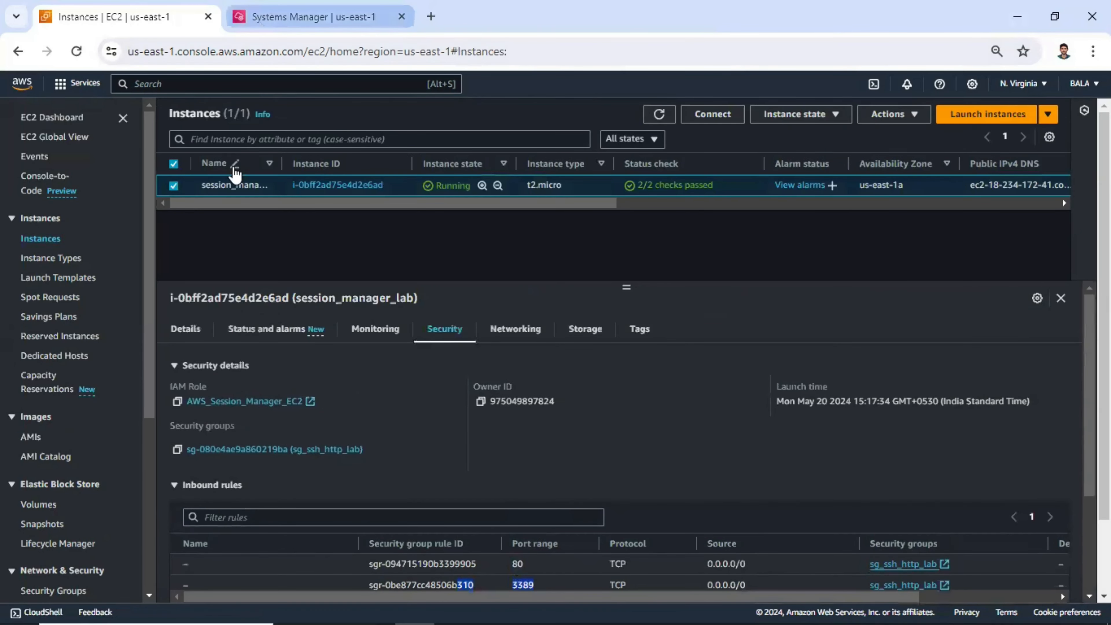
pyautogui.click(681, 123)
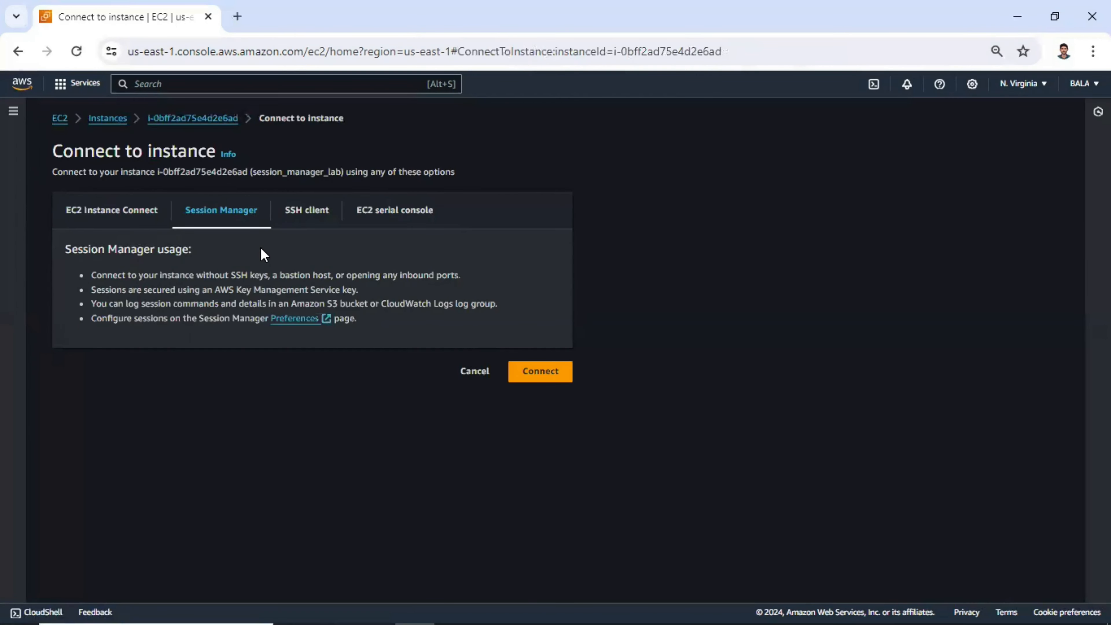
pyautogui.click(520, 378)
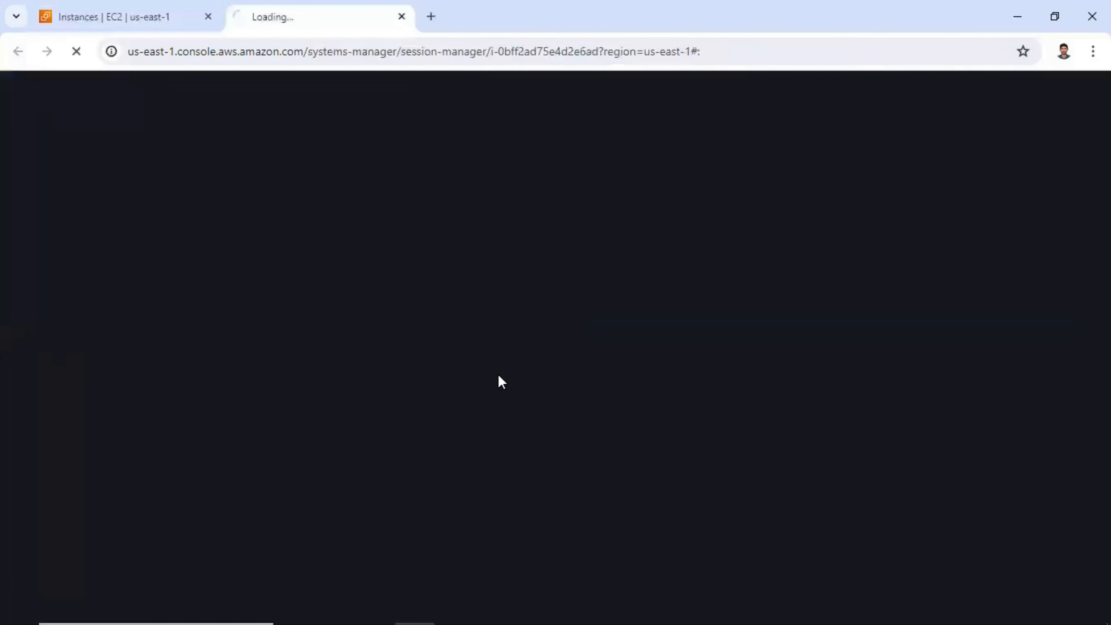